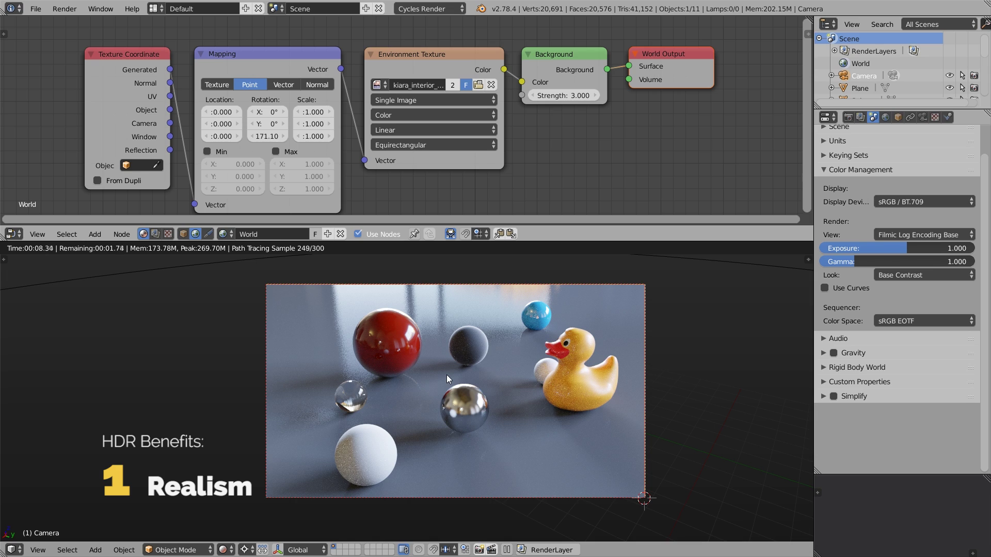
# Look around the room in walk mode, then rotate the environment to Mapping Z 512.69.
pyautogui.hotkey('shift', 'f')
pyautogui.moveTo(455, 391)
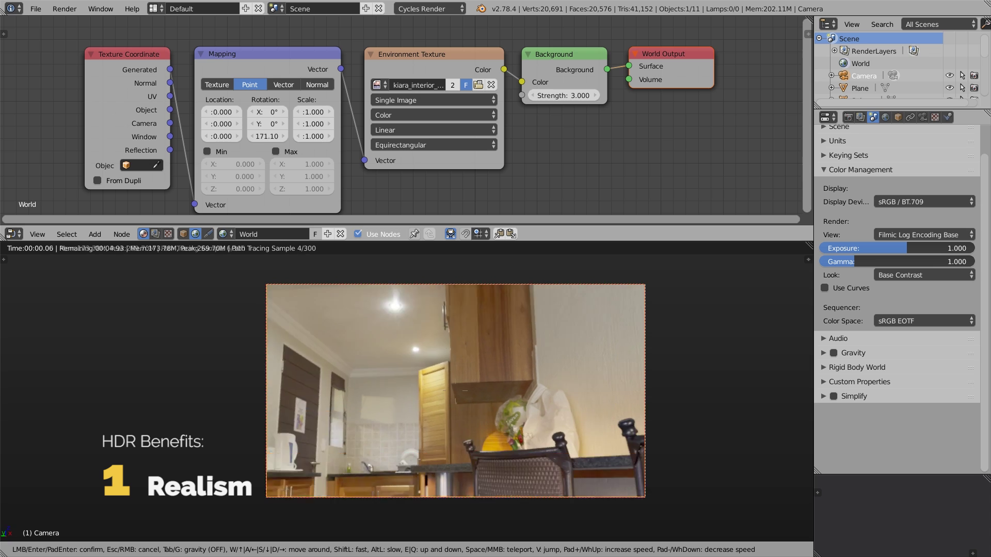
pyautogui.press('Escape')
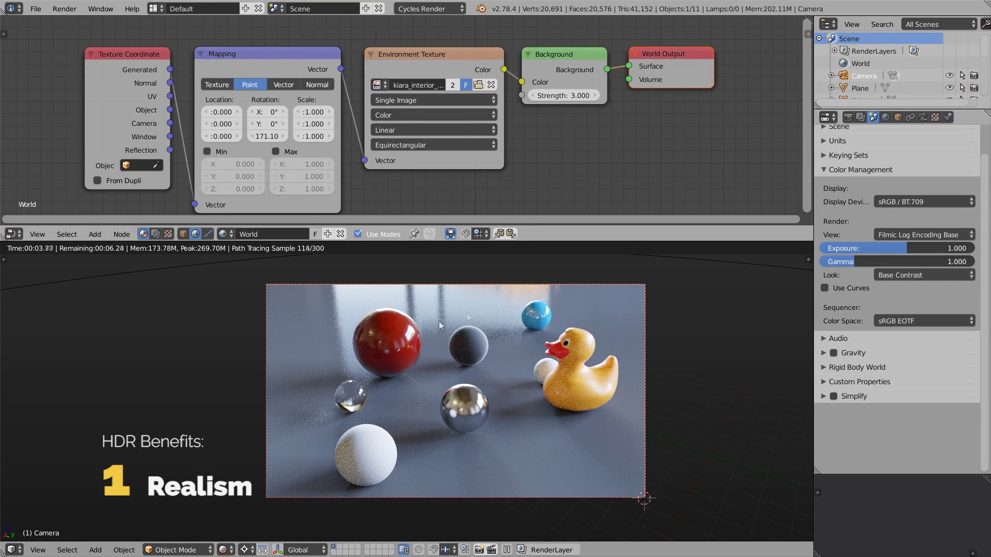
pyautogui.moveTo(266, 140); pyautogui.dragTo(288, 138)
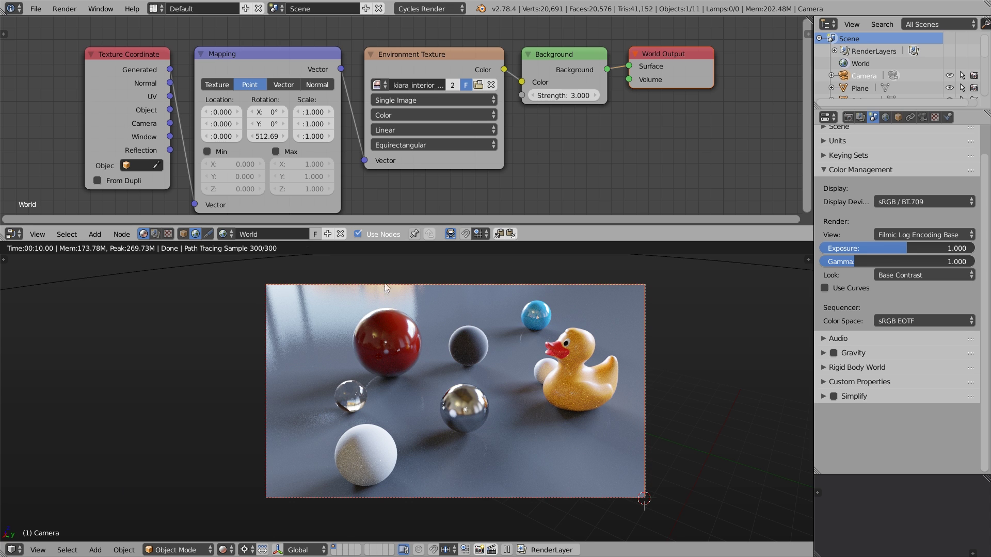
# Light the scene with lapa_4k.hdr at strength 1.000, rotated to Z 1382.6.
pyautogui.click(378, 84)
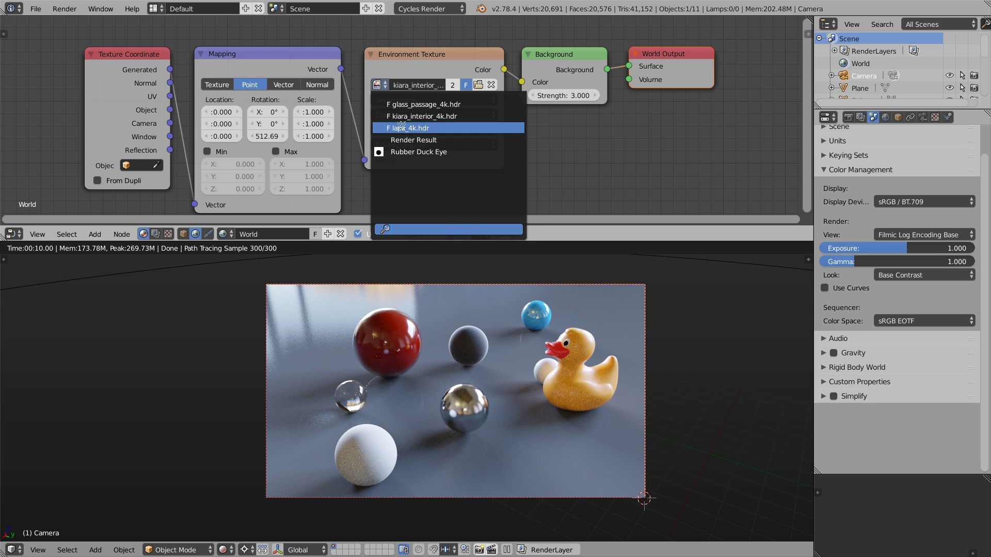
pyautogui.click(402, 127)
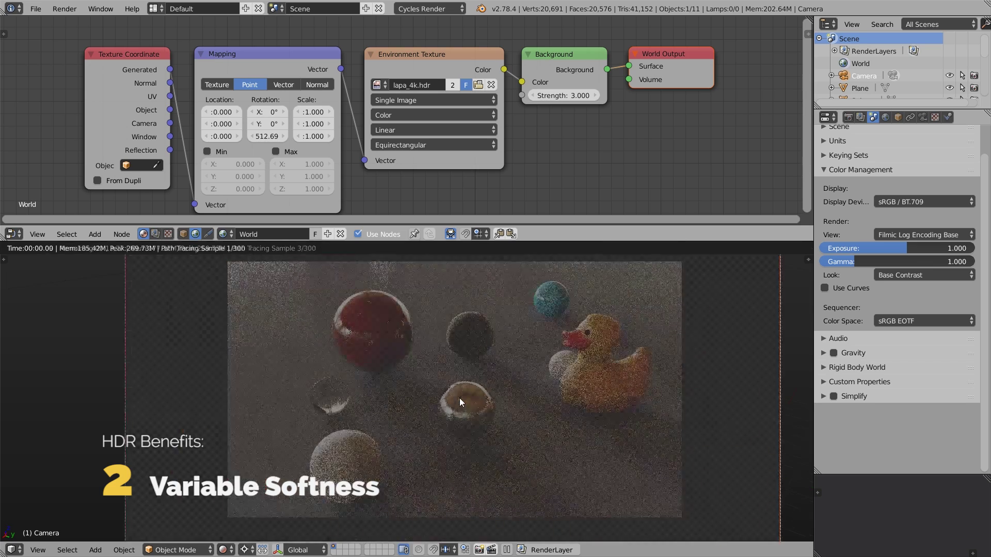
pyautogui.scroll(3, 463, 406)
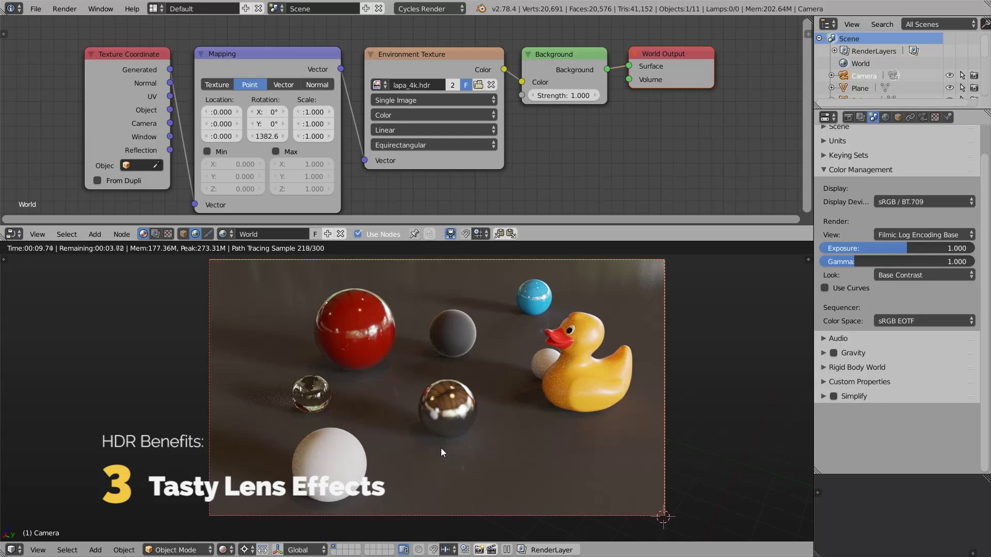
# Switch the environment to glass_passage_4k.hdr with a Mapping Z rotation of 70°.
pyautogui.click(376, 86)
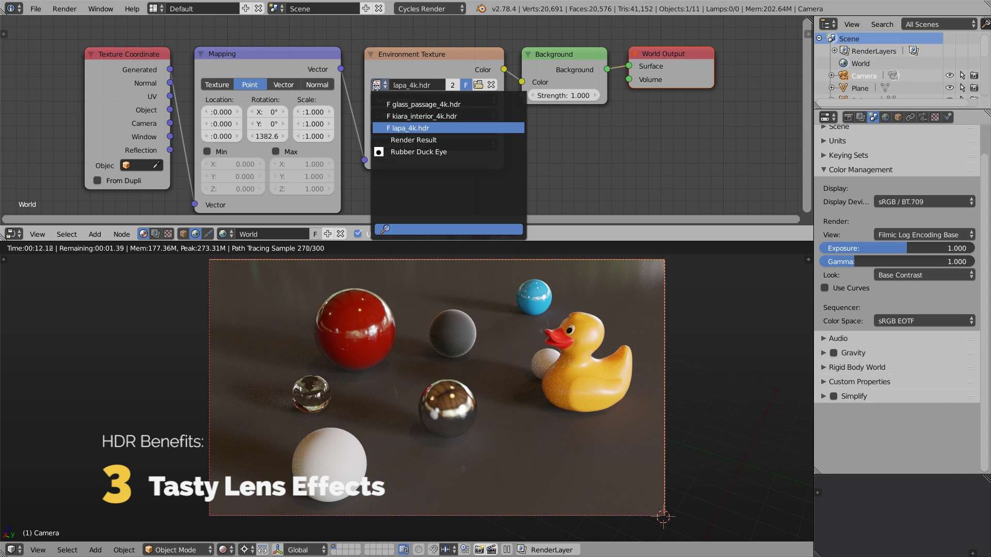
pyautogui.click(392, 105)
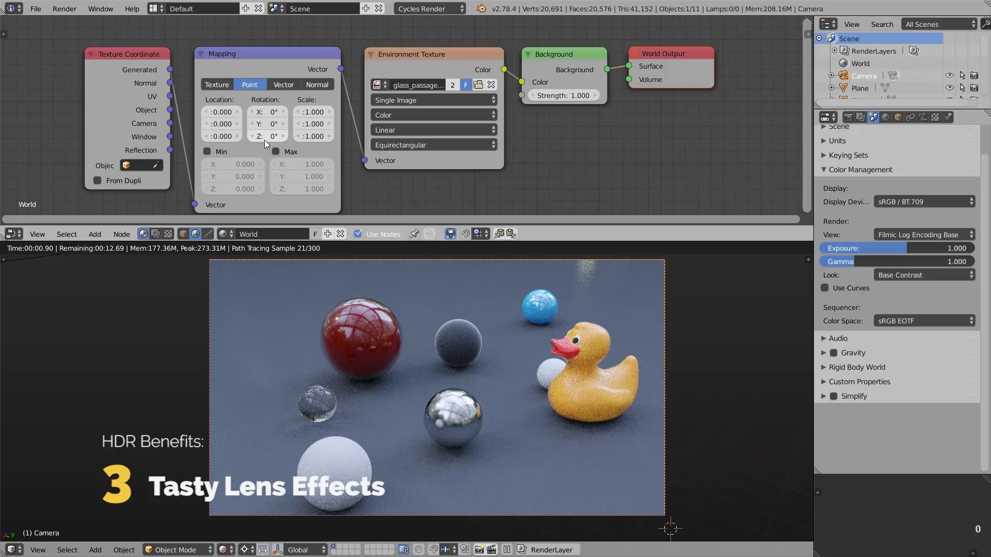
pyautogui.click(264, 140)
pyautogui.write('70')
pyautogui.press('Return')
# Fly the camera to aim it up at the glass roof.
pyautogui.hotkey('shift', 'f')
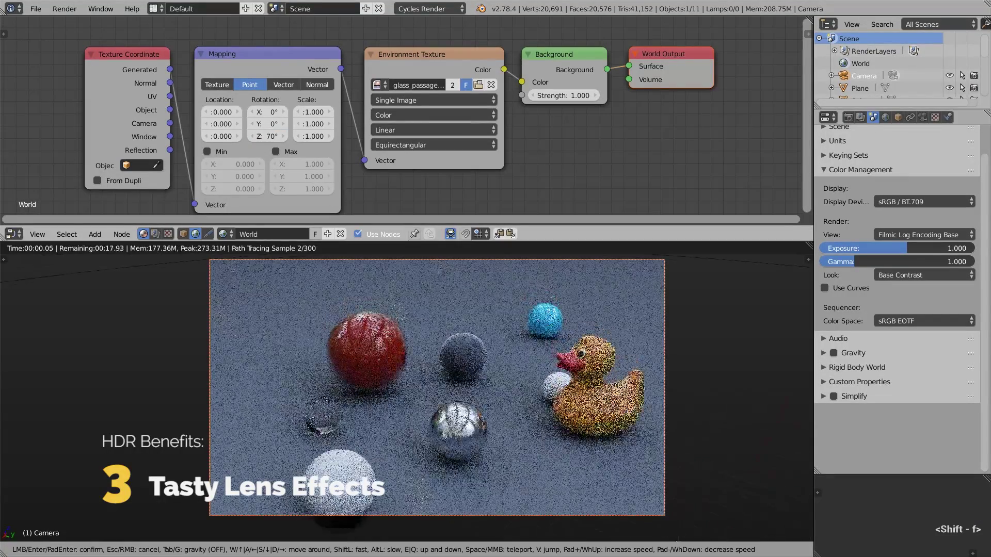
pyautogui.moveTo(463, 336)
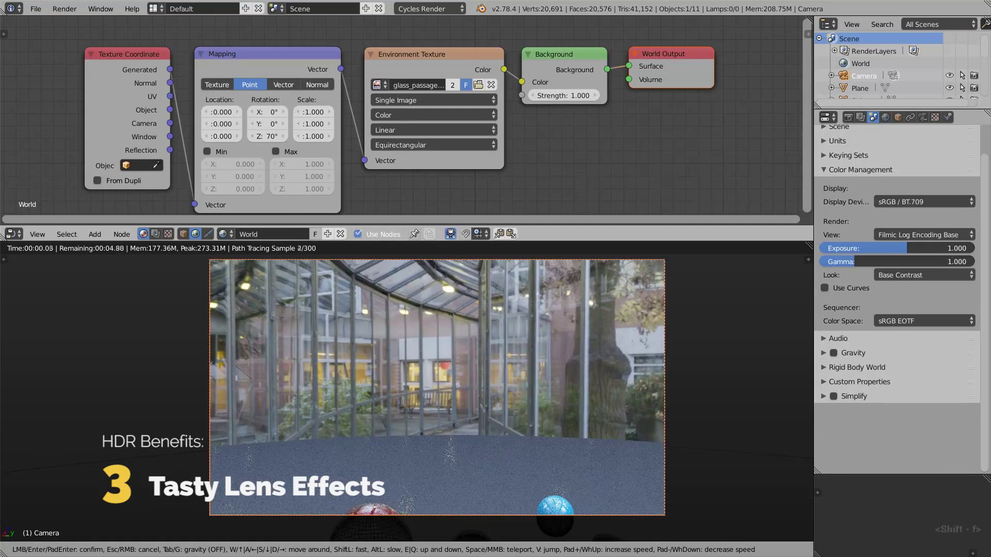
pyautogui.moveTo(437, 387)
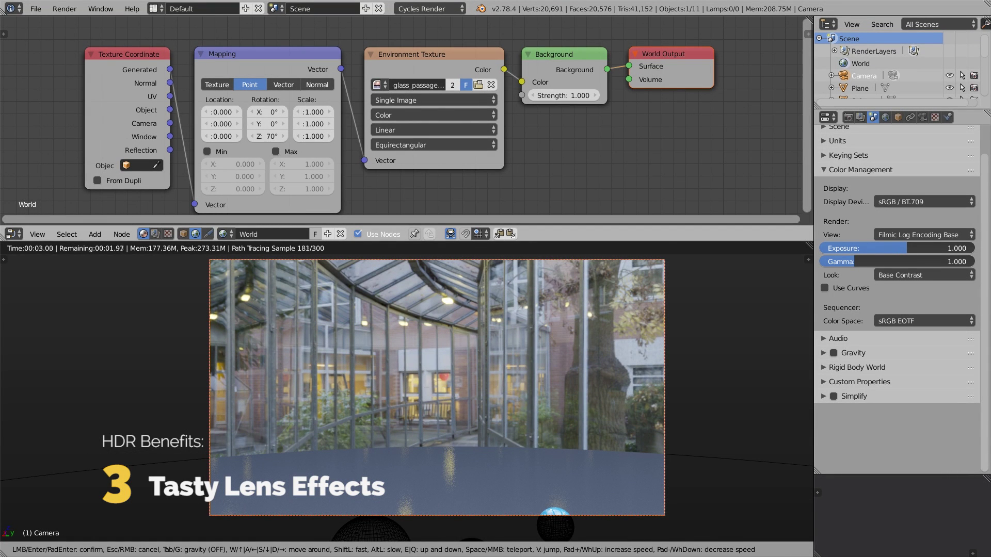
pyautogui.click(508, 354)
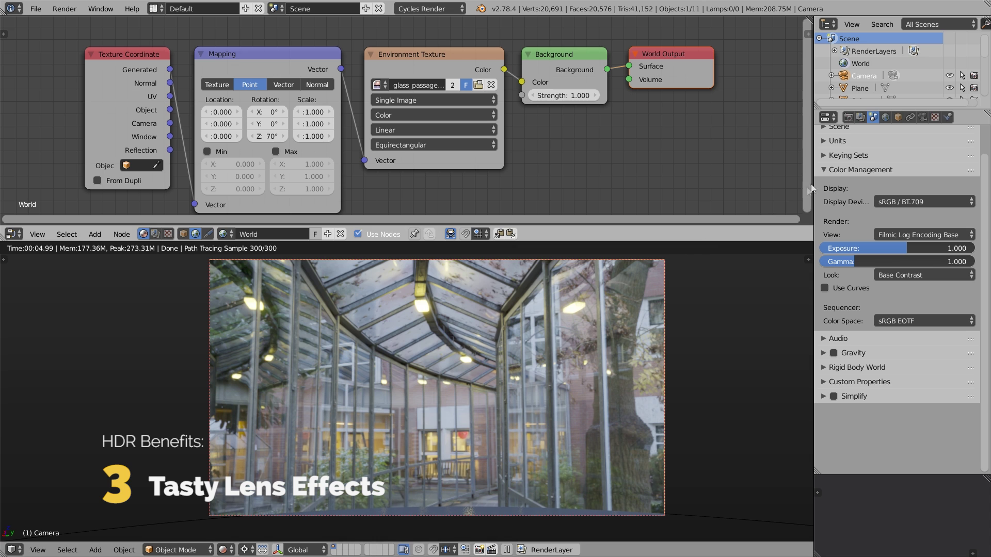
# Add camera depth of field: focus distance 0.30, 5 blades, aperture settled at 0.0060.
pyautogui.click(922, 117)
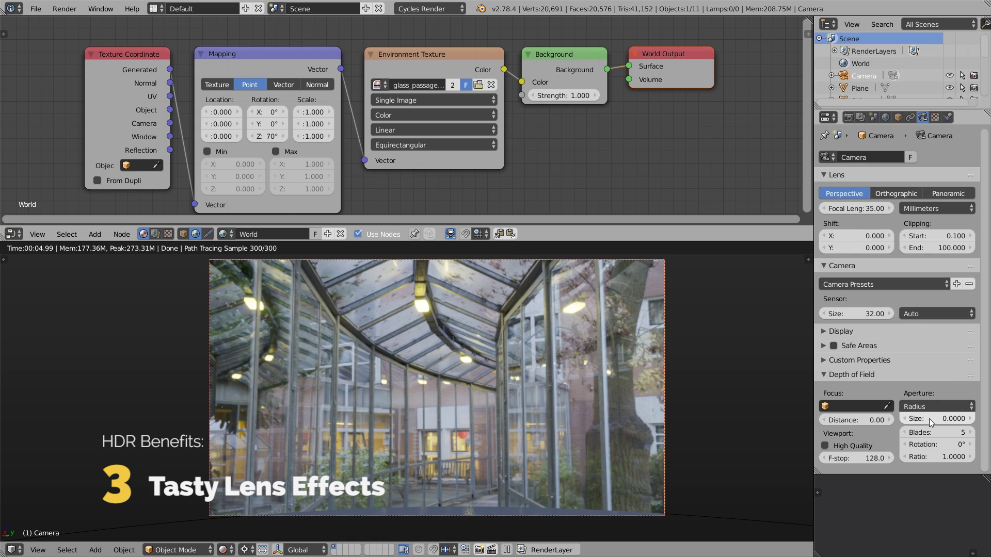
pyautogui.moveTo(928, 419); pyautogui.dragTo(933, 419)
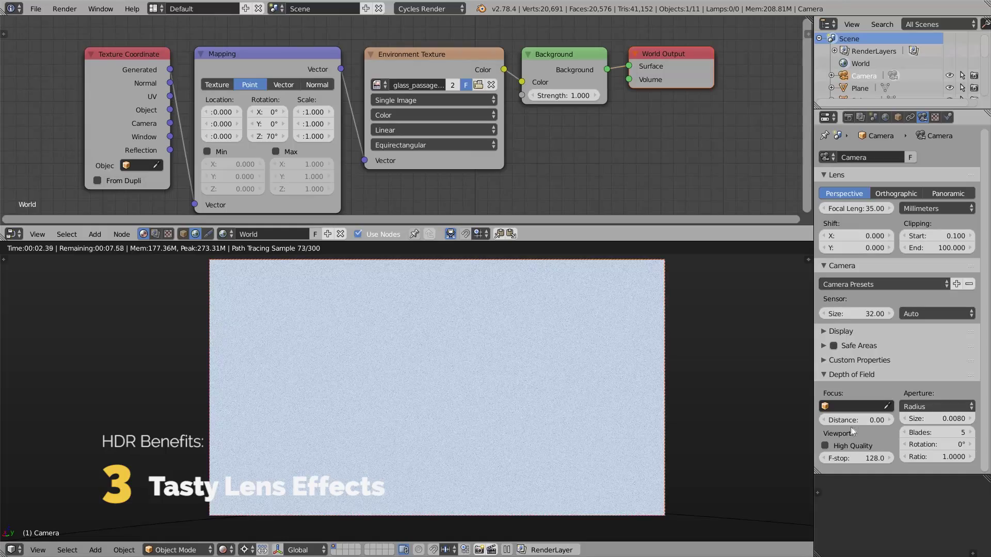
pyautogui.moveTo(849, 421); pyautogui.dragTo(873, 425)
pyautogui.click(926, 433)
pyautogui.press('Return')
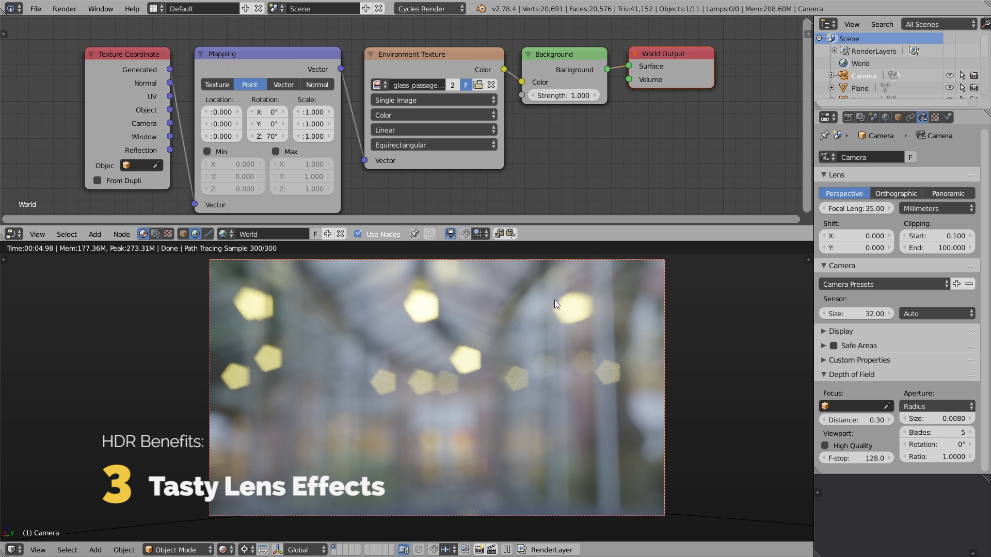
pyautogui.moveTo(921, 419); pyautogui.dragTo(936, 421)
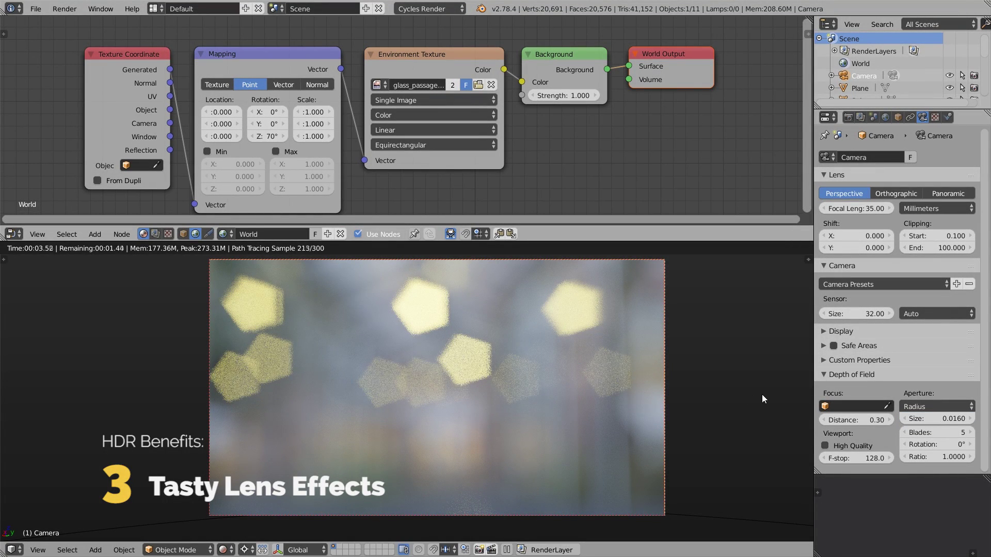
pyautogui.moveTo(934, 418); pyautogui.dragTo(928, 420)
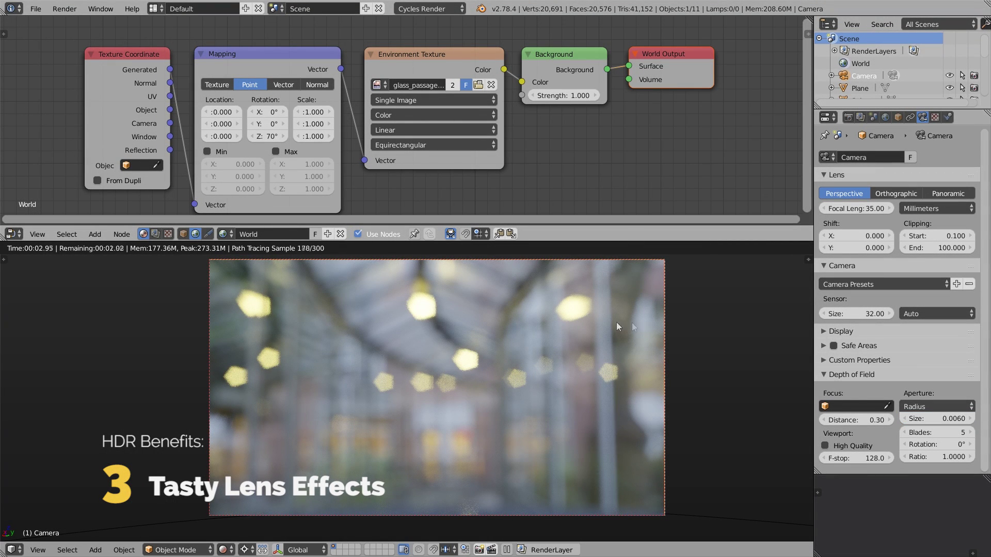
# Enable motion blur in the render settings and expand its options.
pyautogui.click(852, 117)
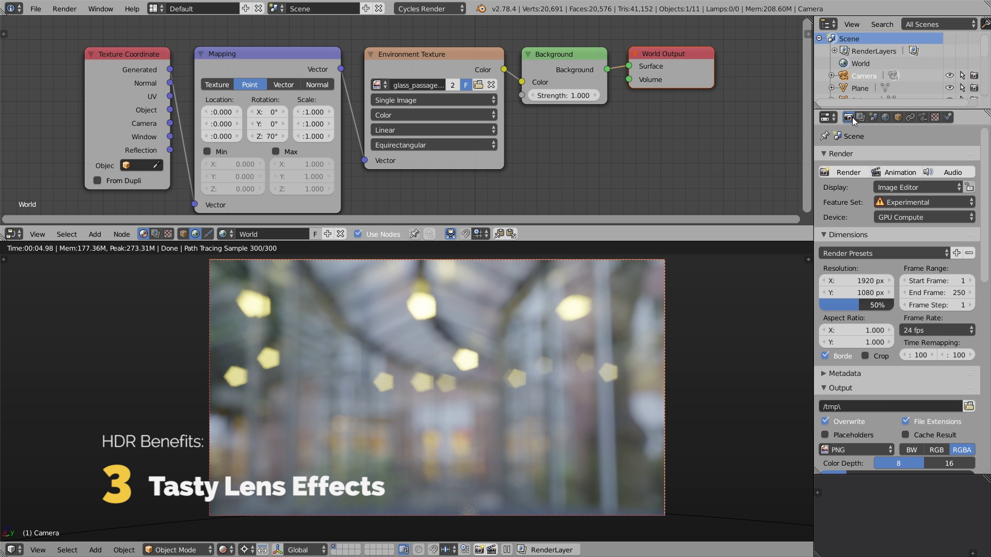
pyautogui.moveTo(983, 237); pyautogui.dragTo(980, 457)
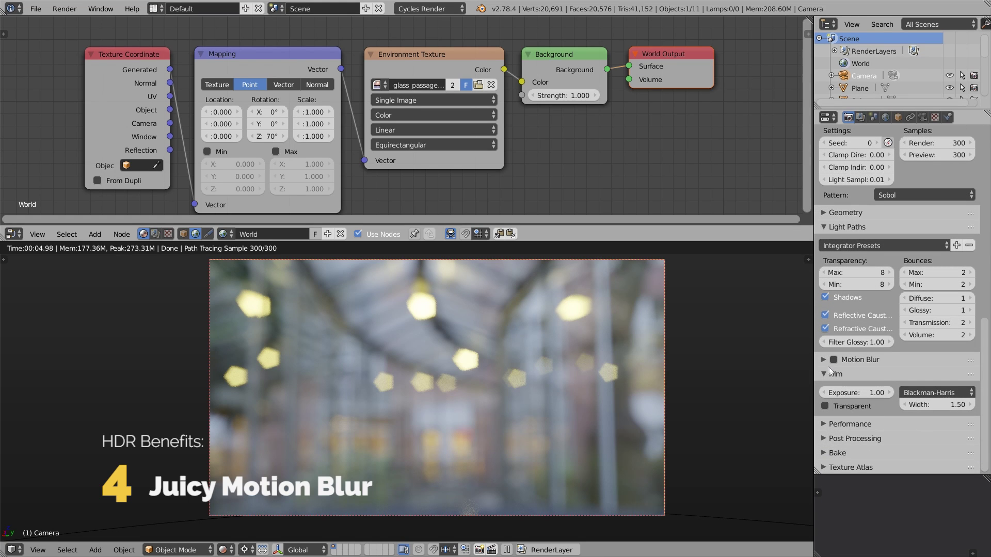
pyautogui.click(834, 359)
pyautogui.click(825, 359)
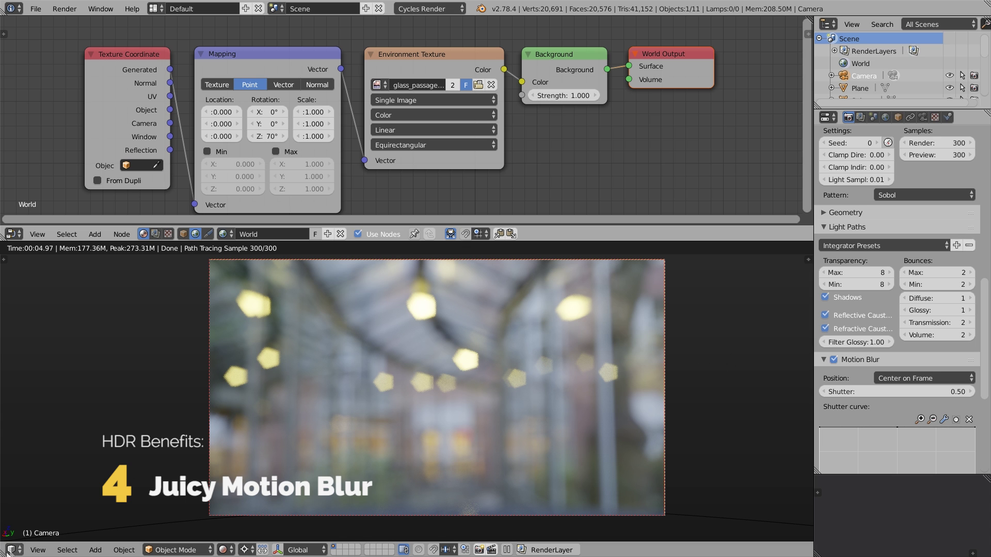
# Add a timeline area below the viewport and keyframe the camera's current rotation.
pyautogui.moveTo(3, 555); pyautogui.dragTo(7, 519)
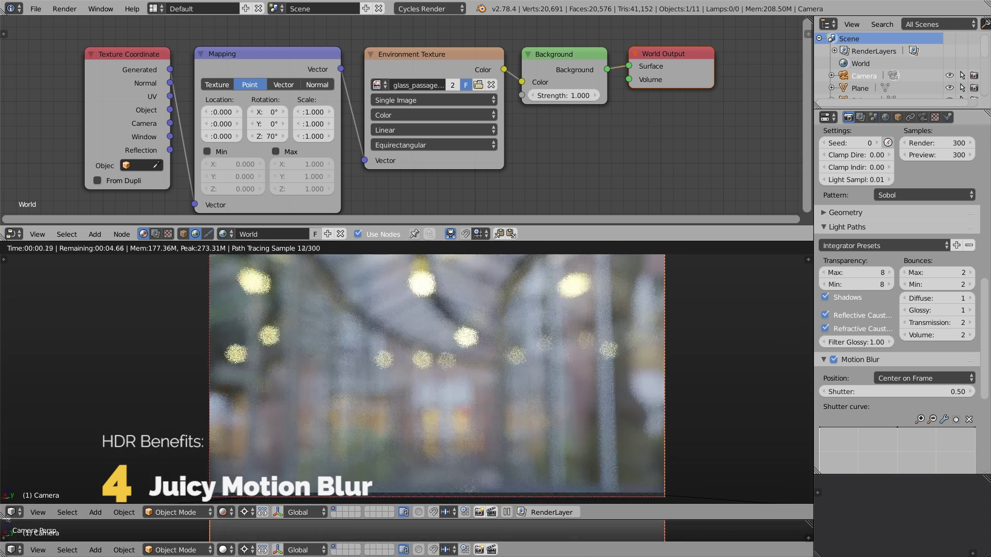
pyautogui.click(12, 551)
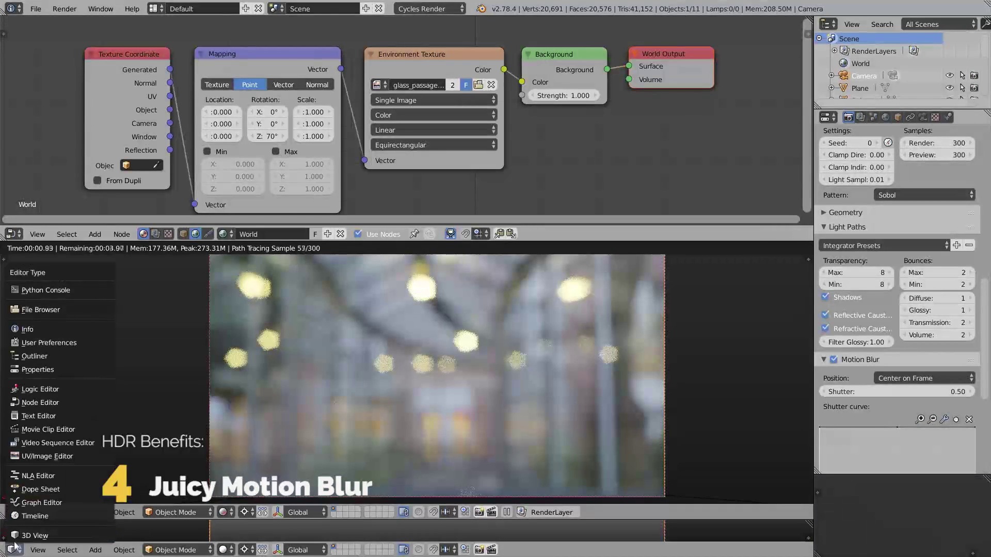
pyautogui.click(65, 516)
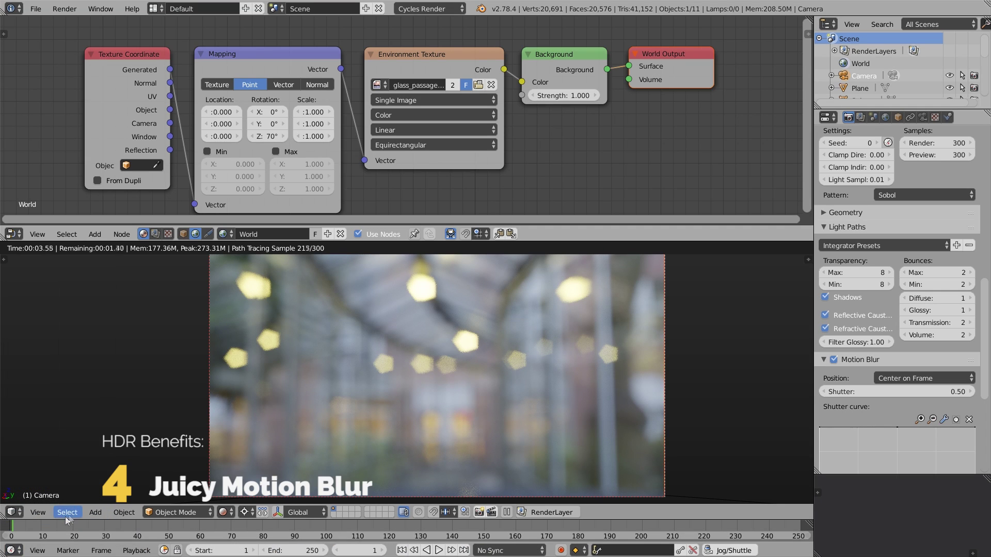
pyautogui.press('i')
pyautogui.click(296, 316)
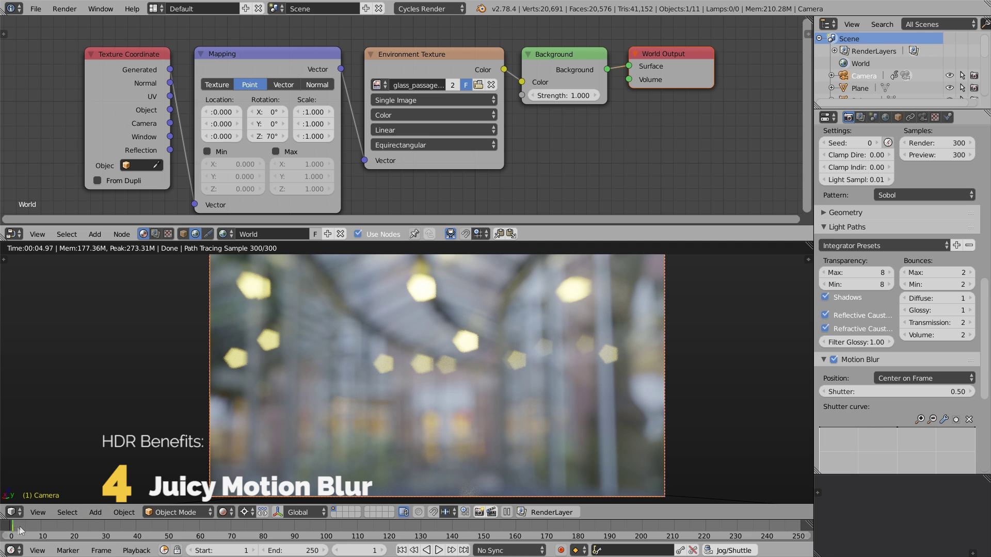
pyautogui.moveTo(18, 531); pyautogui.dragTo(17, 532)
pyautogui.hotkey('alt', 'a')
pyautogui.hotkey('alt', 'a')
pyautogui.hotkey('alt', 'a')
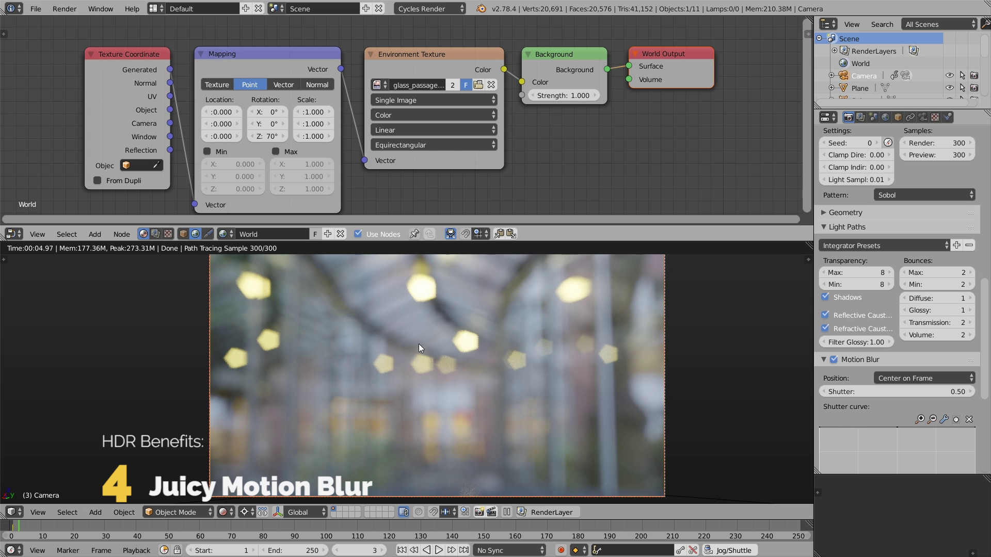
# Turn the camera, keyframe its new rotation on frame 3, and return to frame 2.
pyautogui.hotkey('shift', 'f')
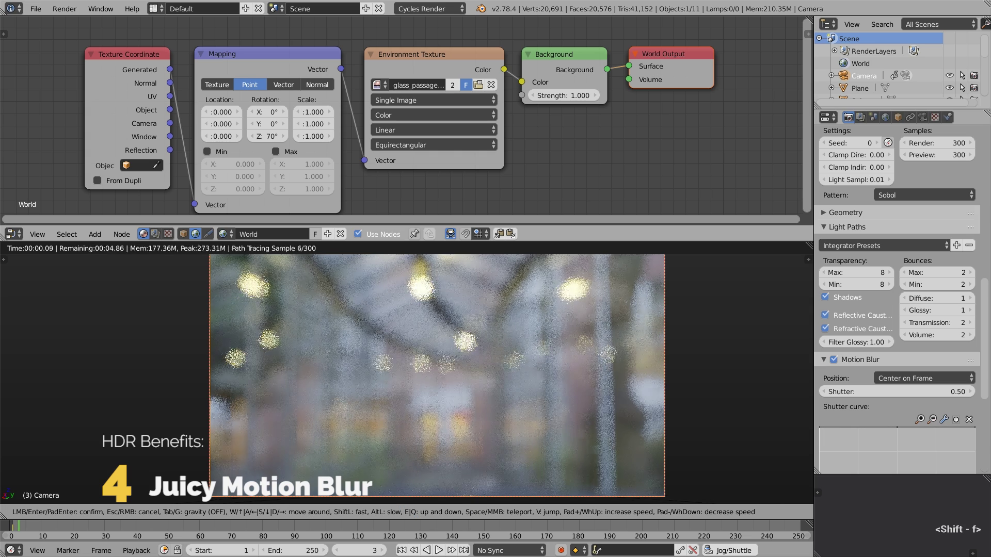
pyautogui.click(407, 373)
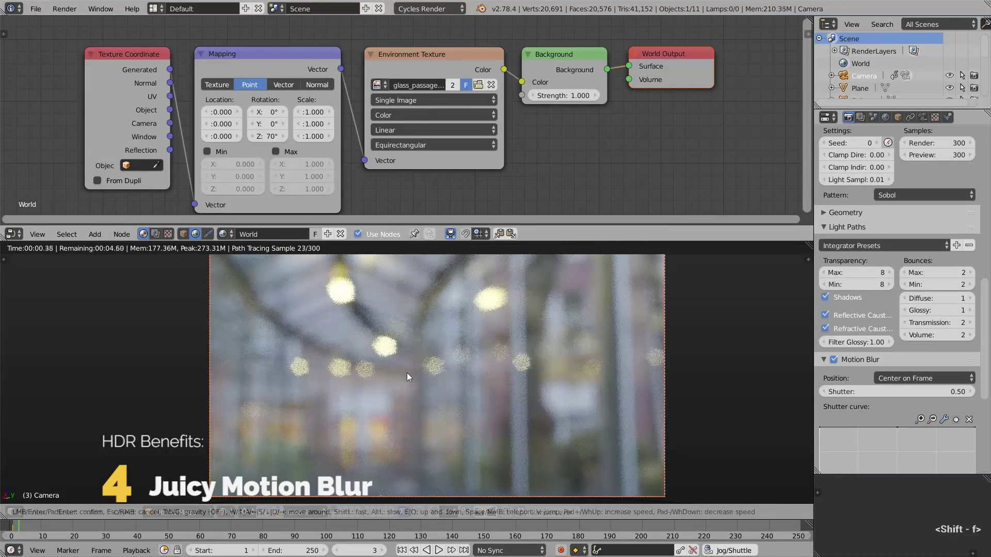
pyautogui.press('i')
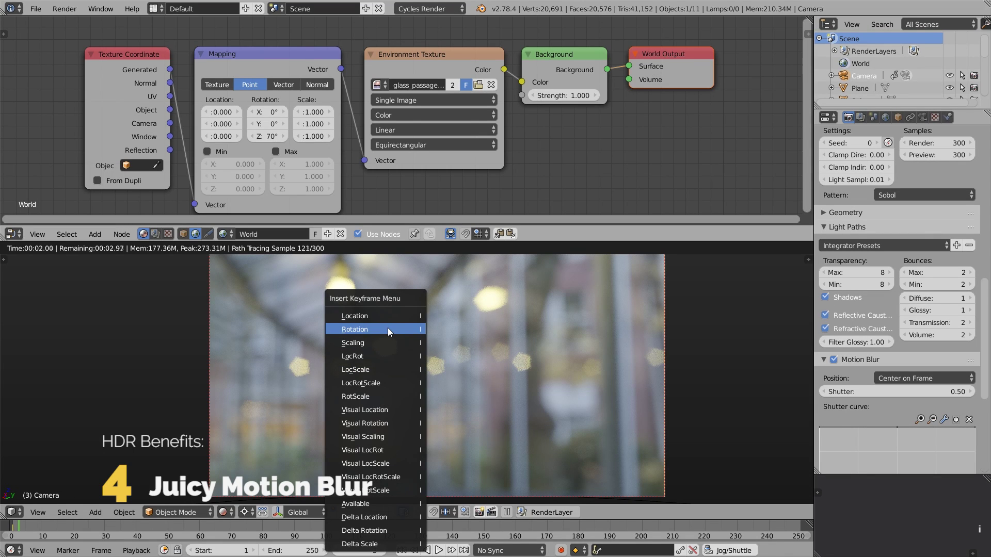
pyautogui.click(388, 327)
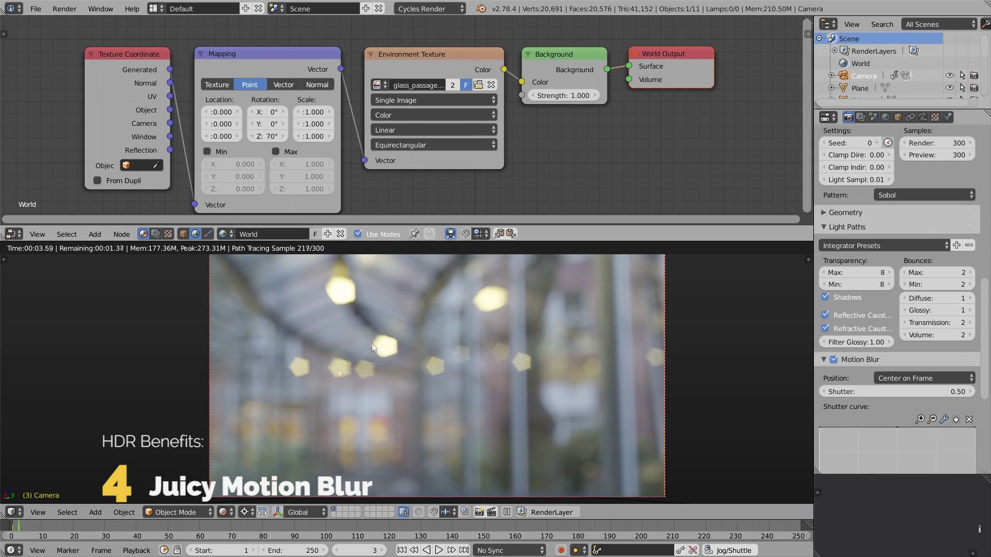
pyautogui.click(18, 532)
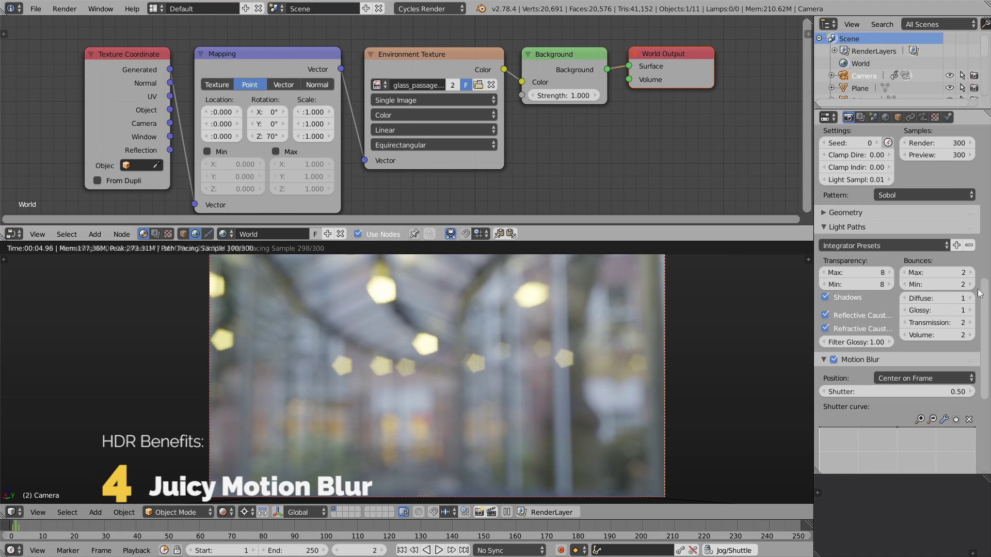
pyautogui.scroll(10, 865, 146)
pyautogui.scroll(5, 865, 146)
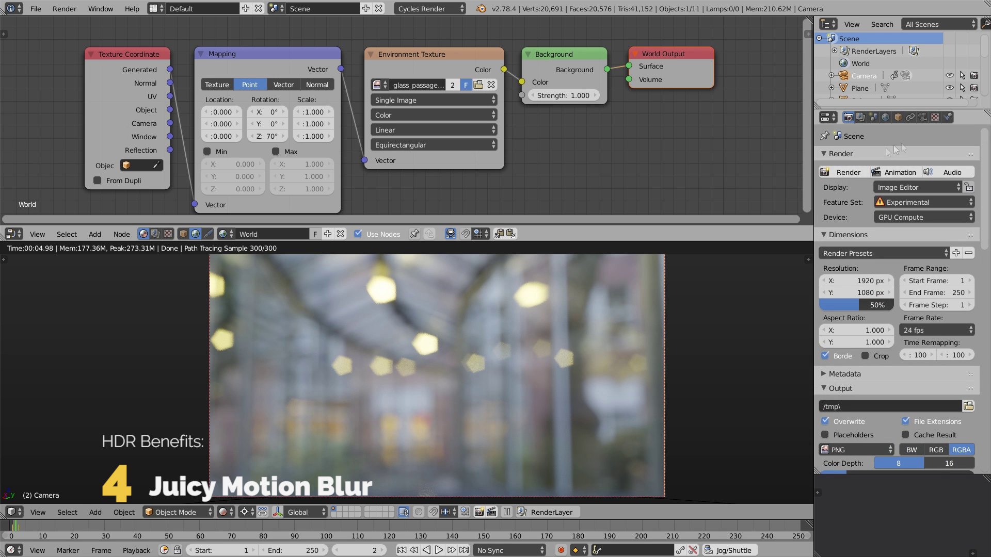
# Render the blurred frame, then raise the motion blur shutter to 2.00.
pyautogui.click(853, 172)
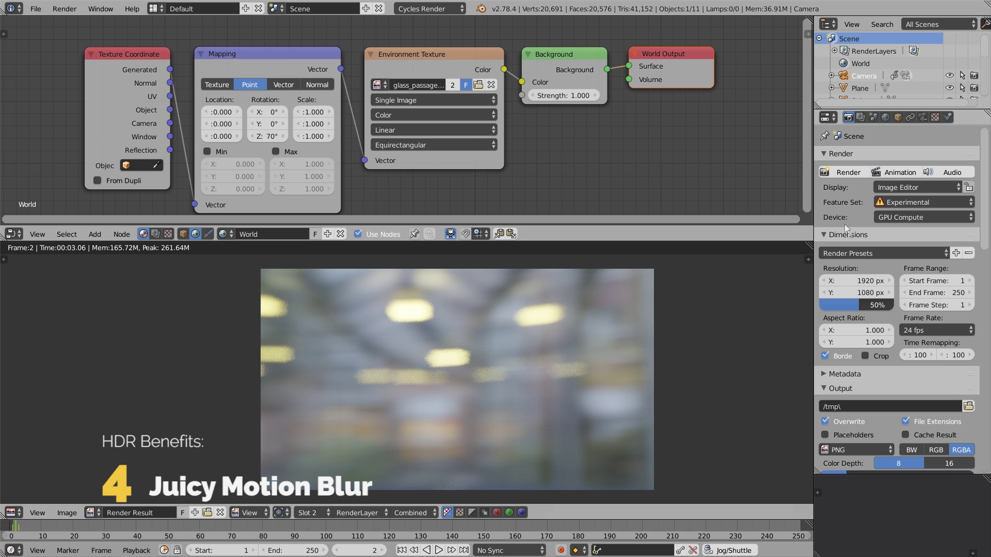
pyautogui.scroll(-5, 879, 274)
pyautogui.scroll(-12, 868, 278)
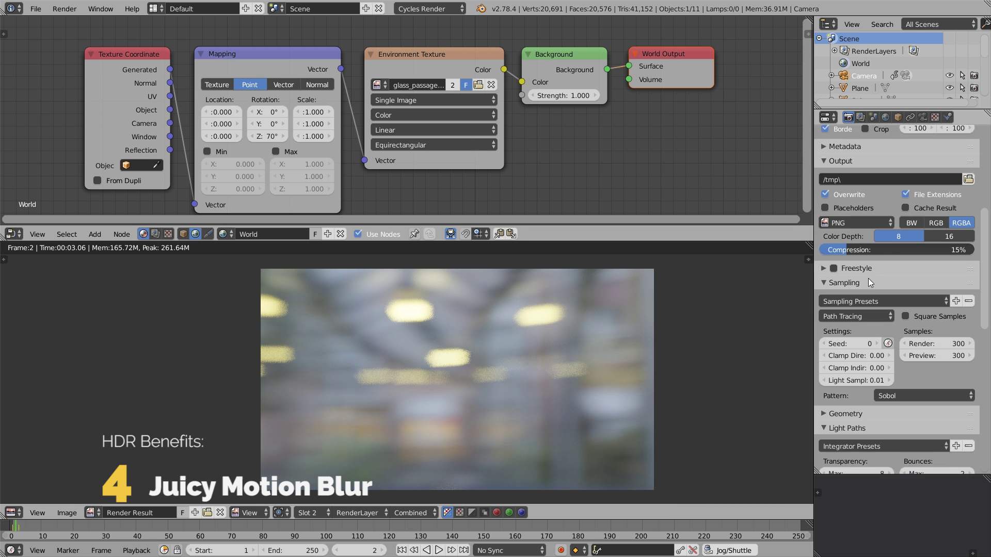
pyautogui.scroll(-4, 865, 280)
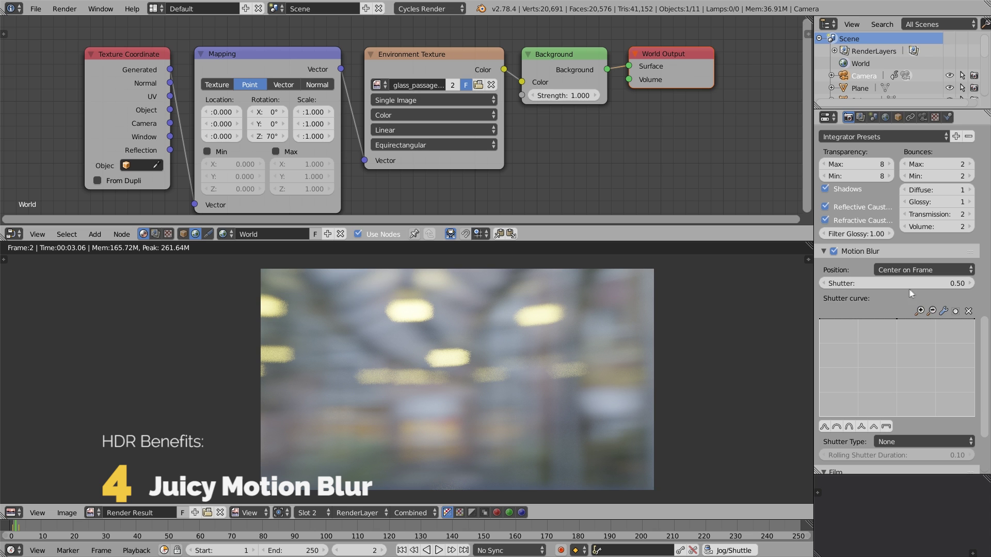
pyautogui.click(928, 285)
pyautogui.write('2')
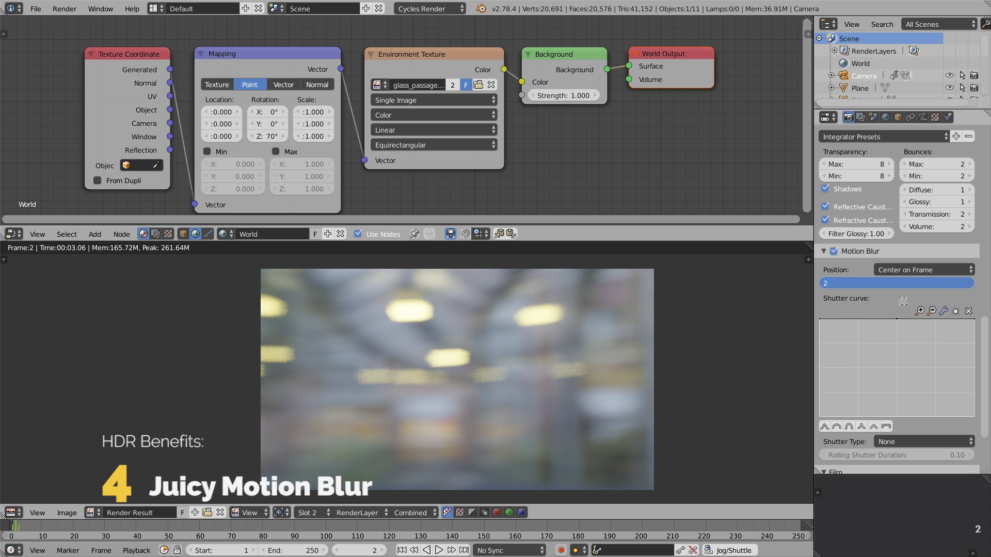
pyautogui.press('Return')
# Render the frame again with the longer shutter blur.
pyautogui.scroll(12, 900, 309)
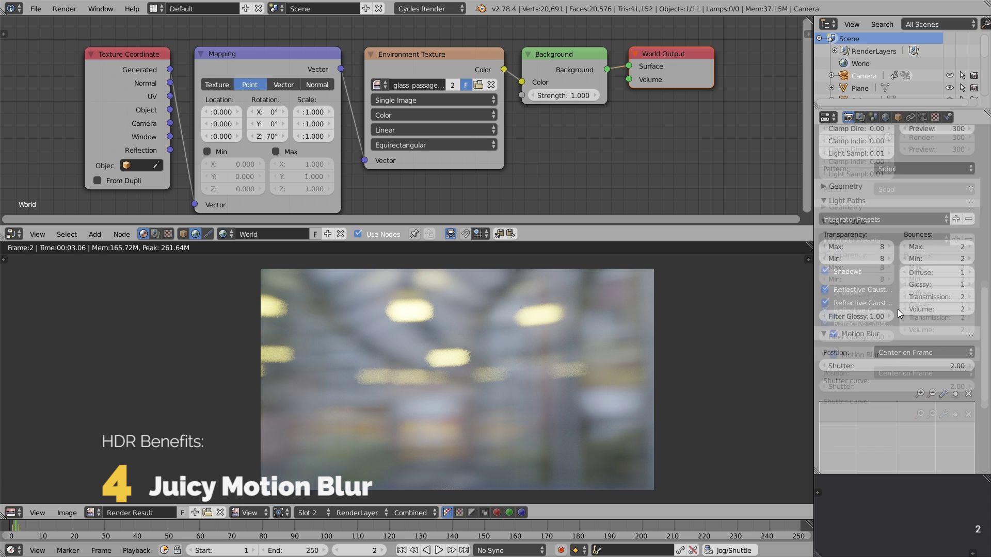
pyautogui.scroll(6, 898, 313)
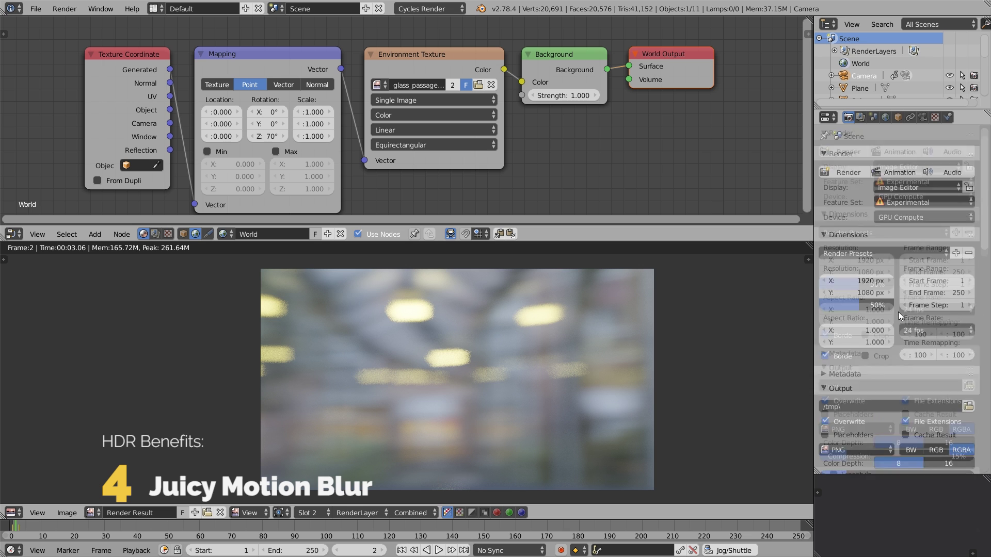
pyautogui.click(846, 173)
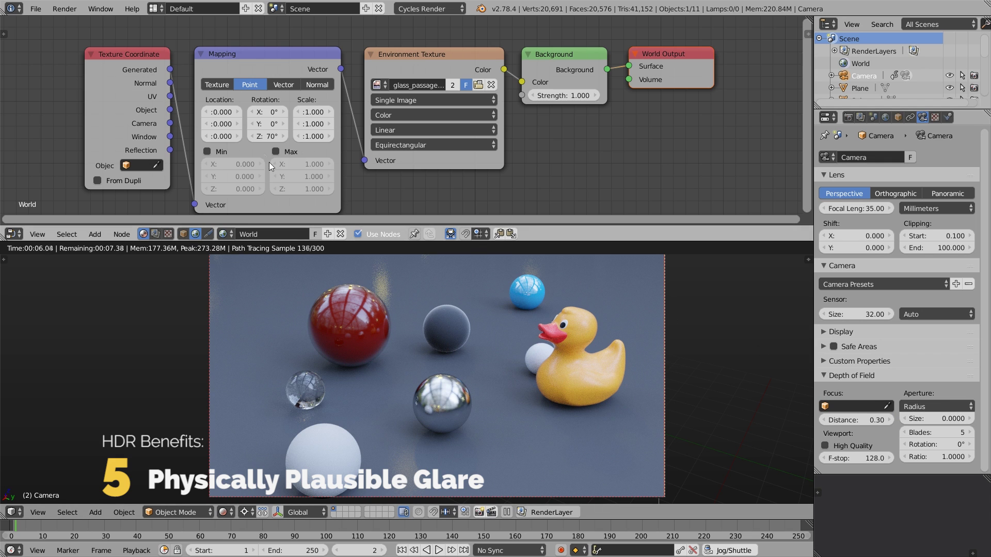
# Switch the environment to kiara_interior_4k.hdr and render the duck scene.
pyautogui.click(377, 85)
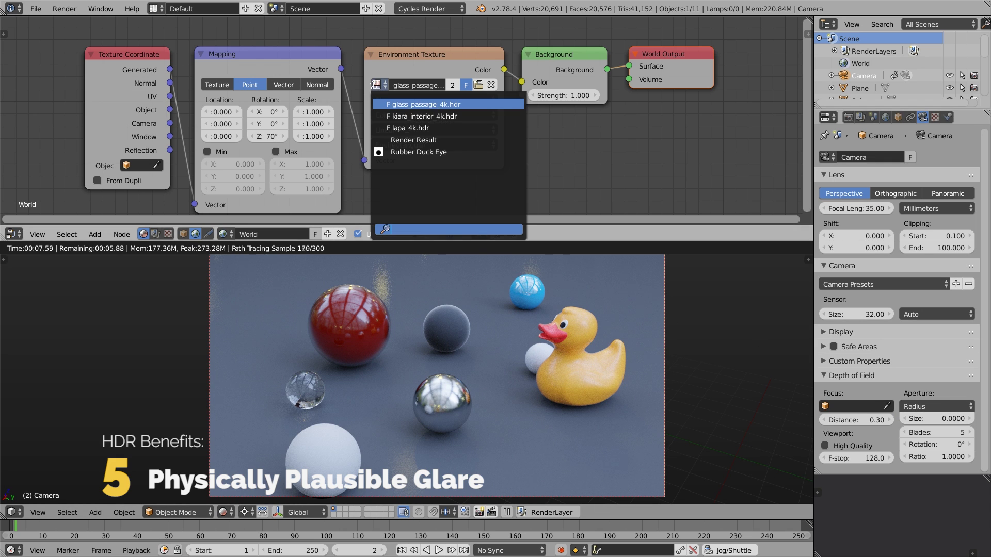
pyautogui.click(394, 116)
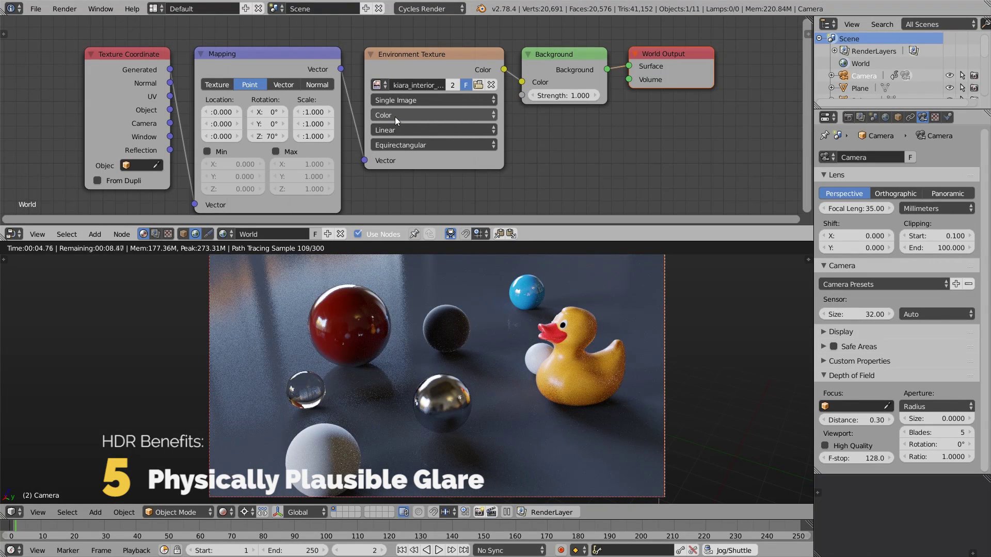
pyautogui.click(848, 117)
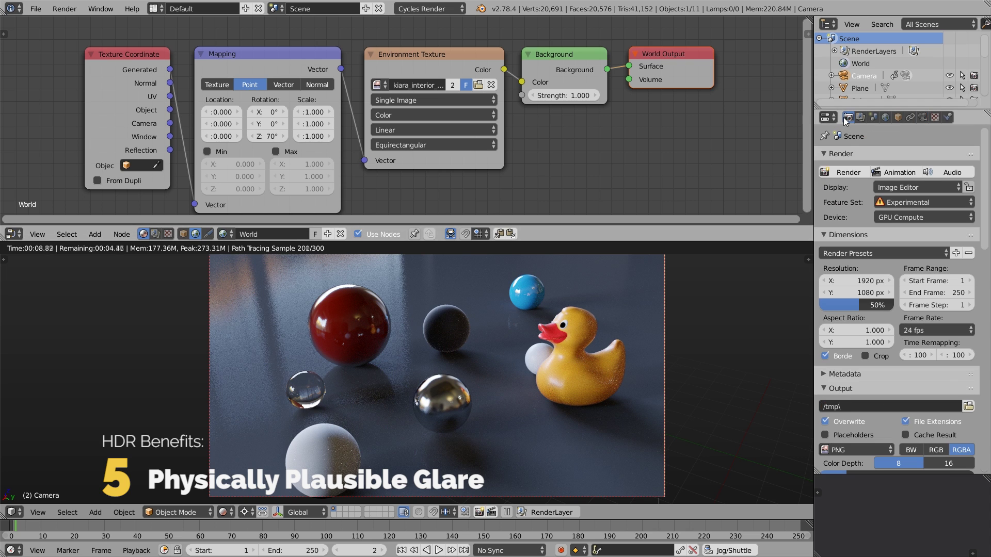
pyautogui.click(849, 172)
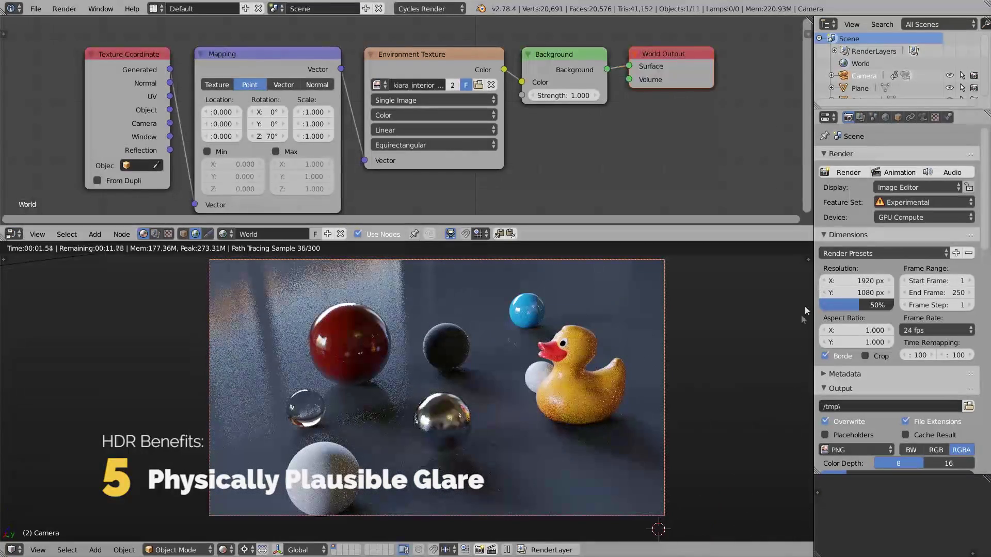
pyautogui.click(862, 172)
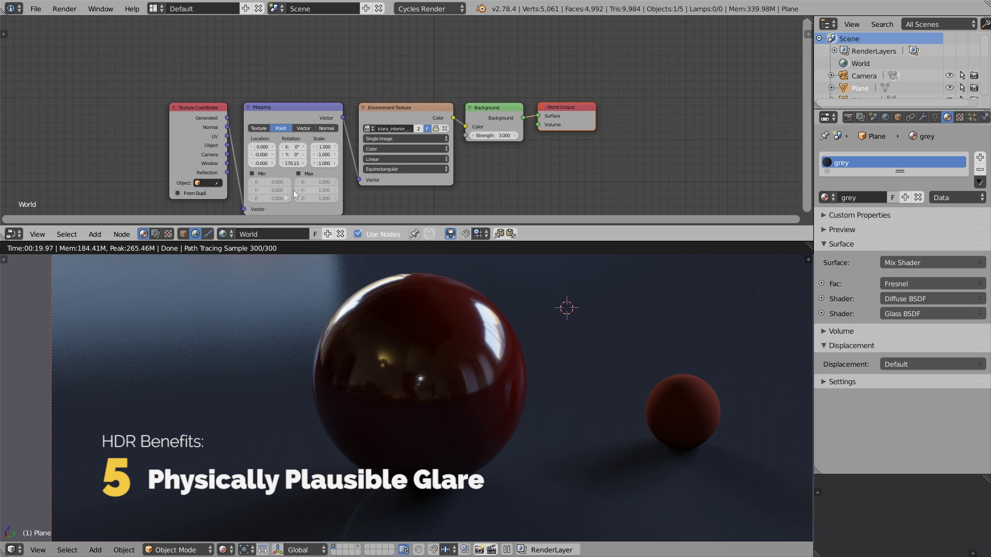
# Show object material nodes and inspect the matte and glossy red balls, Fresnel IOR 2.300.
pyautogui.click(183, 233)
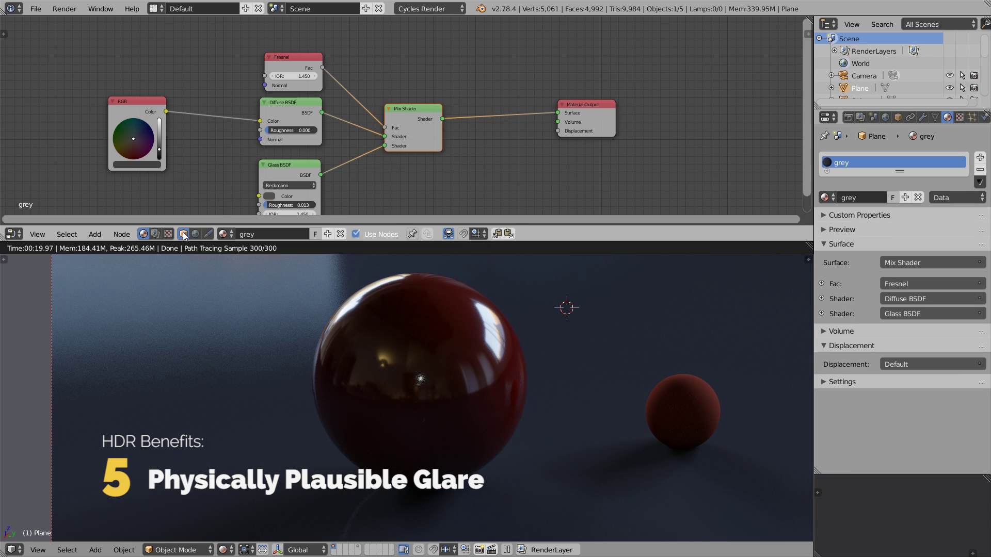
pyautogui.rightClick(684, 397)
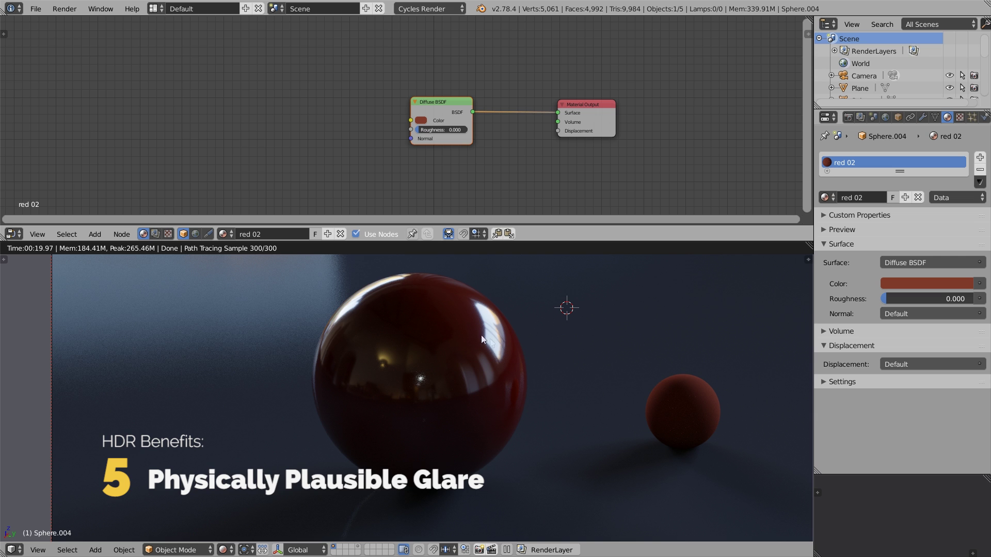
pyautogui.rightClick(426, 313)
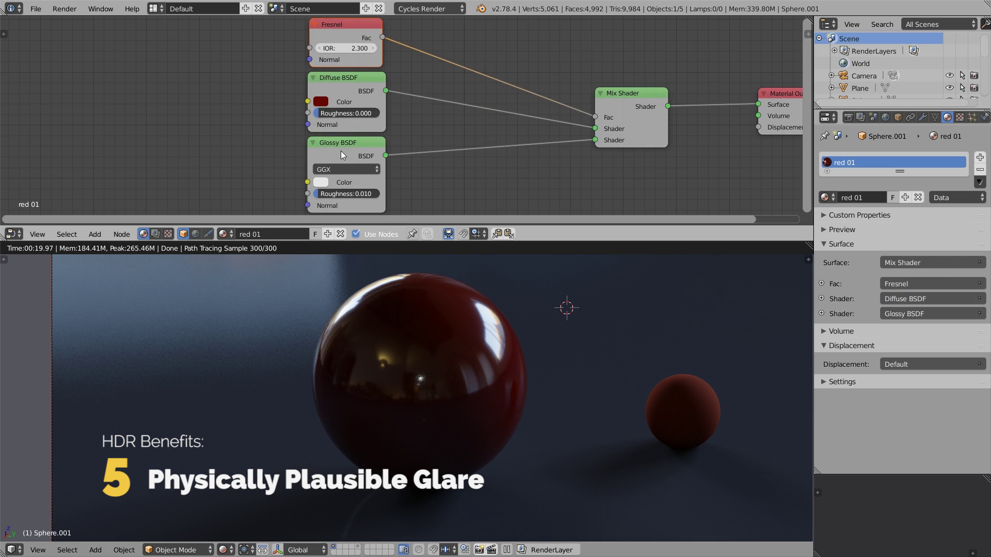
pyautogui.click(361, 50)
pyautogui.press('Return')
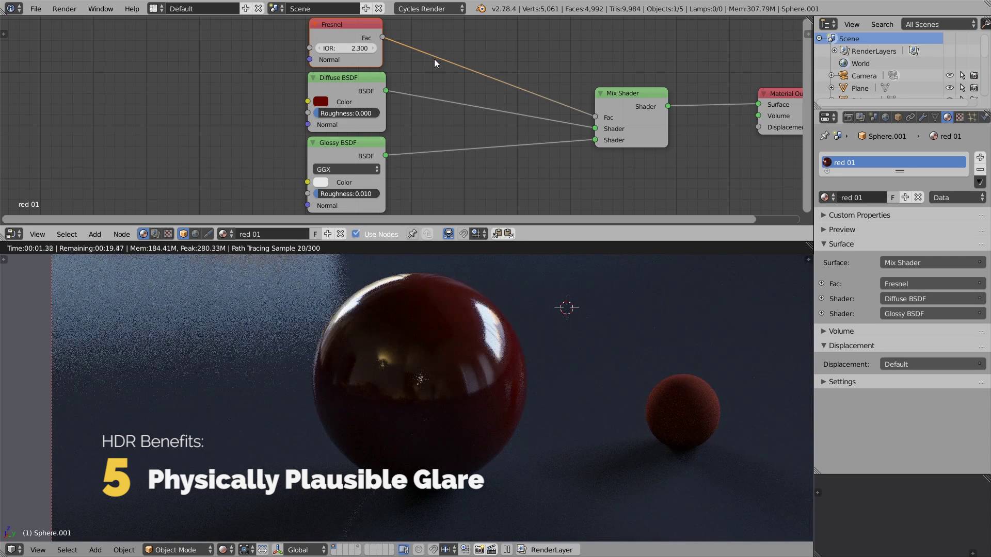
# Mute the glossy ball's Mix Shader to show diffuse only, then unmute it.
pyautogui.click(628, 103)
pyautogui.press('m')
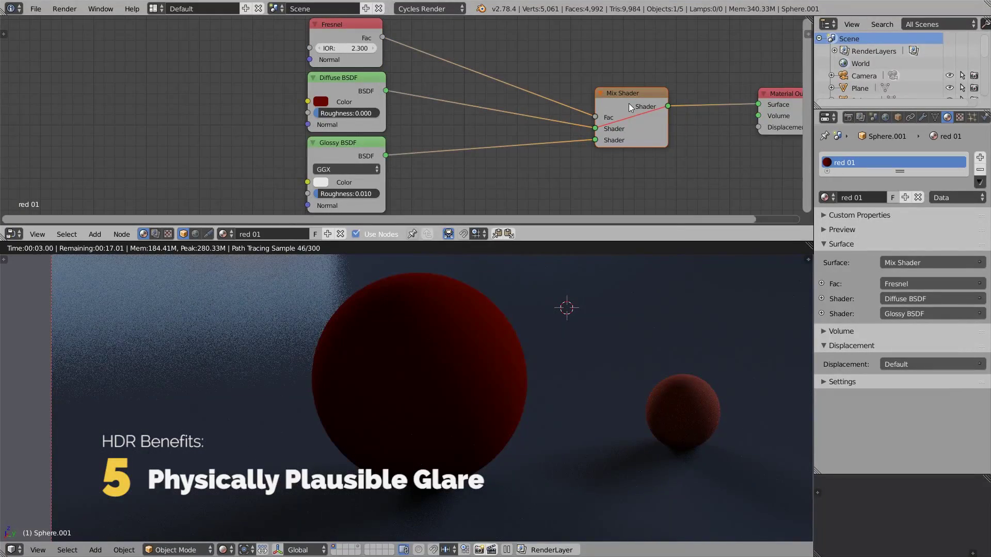
pyautogui.press('m')
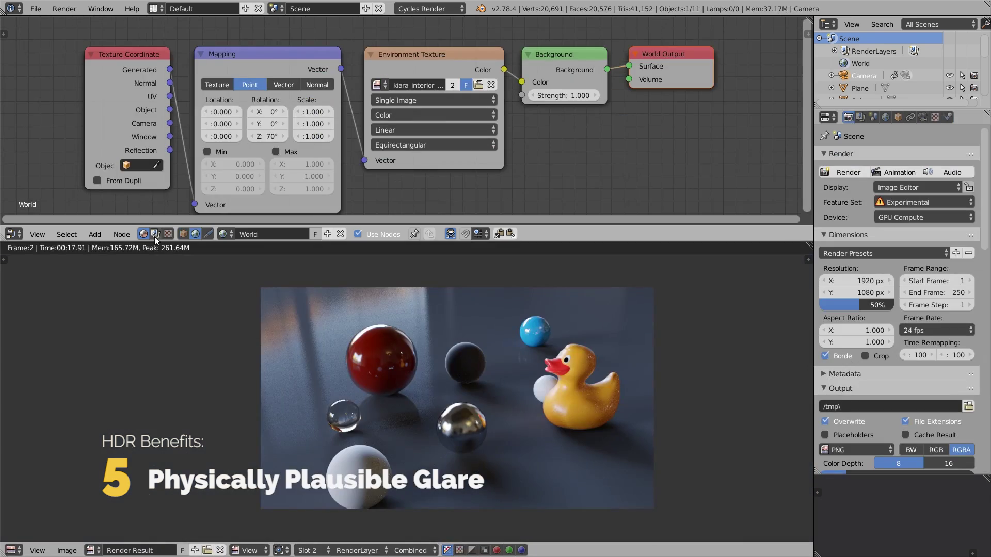
# Switch to the compositing node tree and move the Render Layers node left.
pyautogui.click(154, 235)
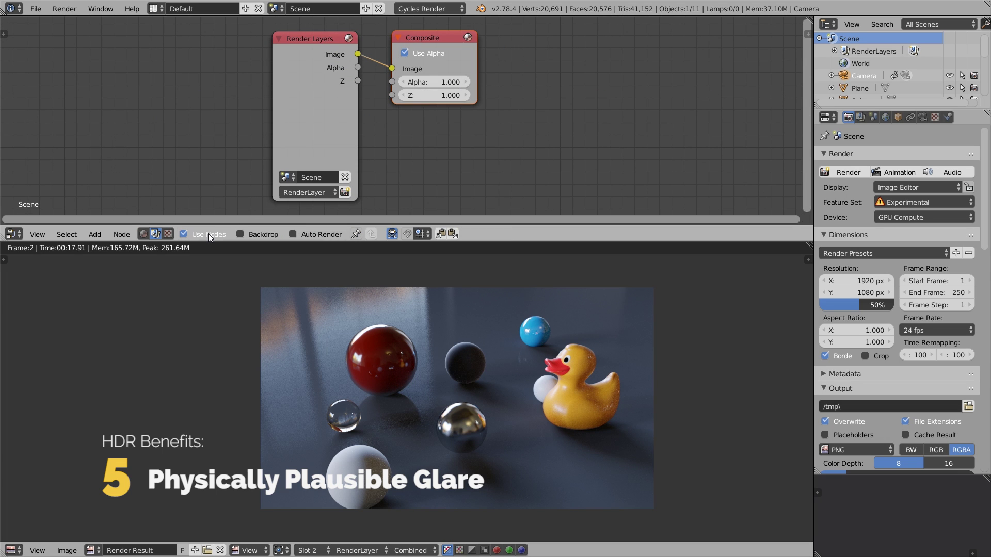
pyautogui.click(296, 66)
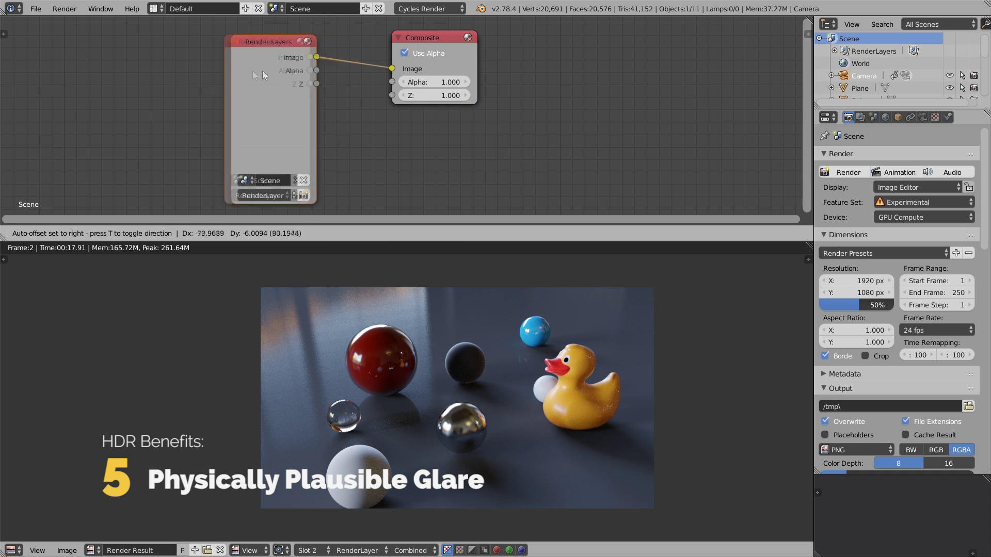
pyautogui.click(92, 71)
# Insert a Glare node on the Render Layers–Composite link, then detach it with Alt+D.
pyautogui.hotkey('shift', 'a')
pyautogui.moveTo(209, 99)
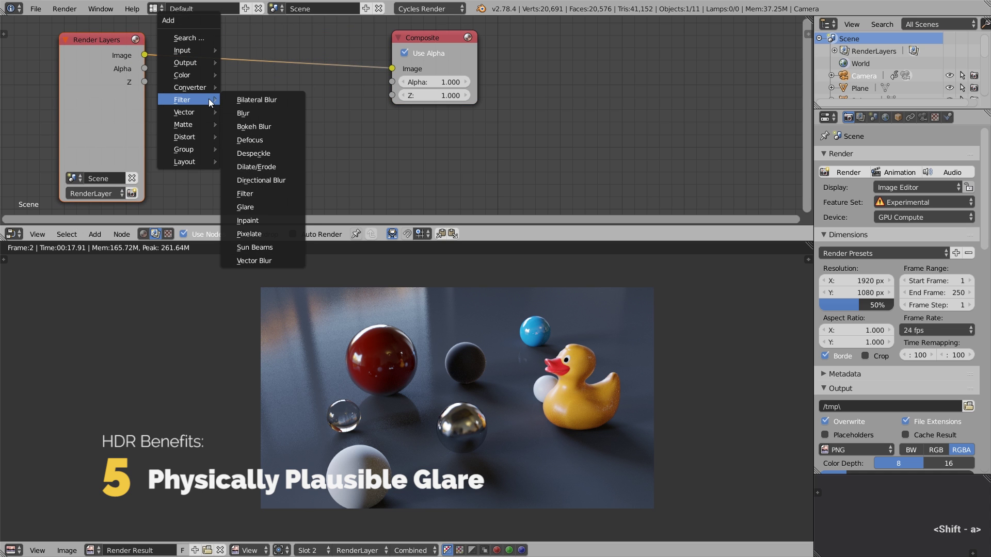
pyautogui.click(267, 206)
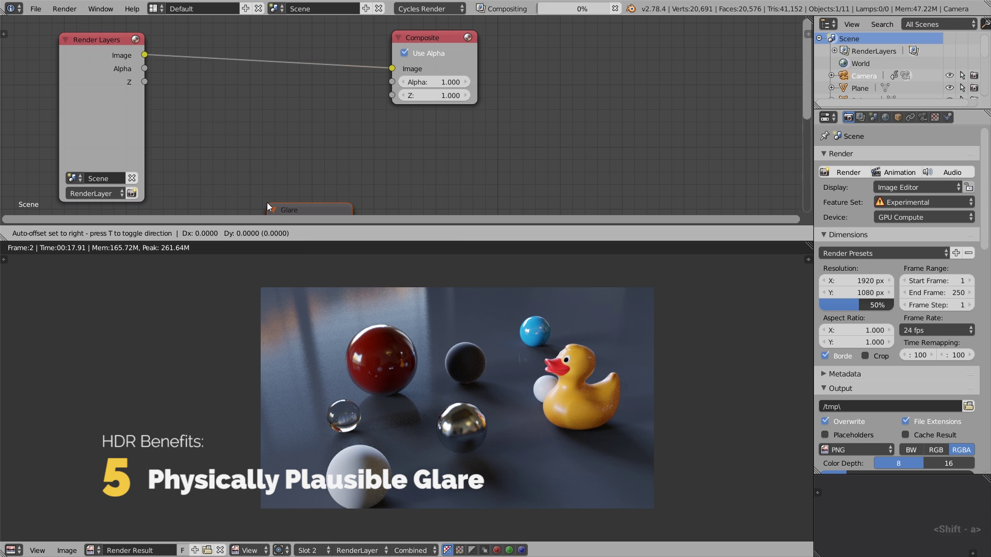
pyautogui.click(203, 29)
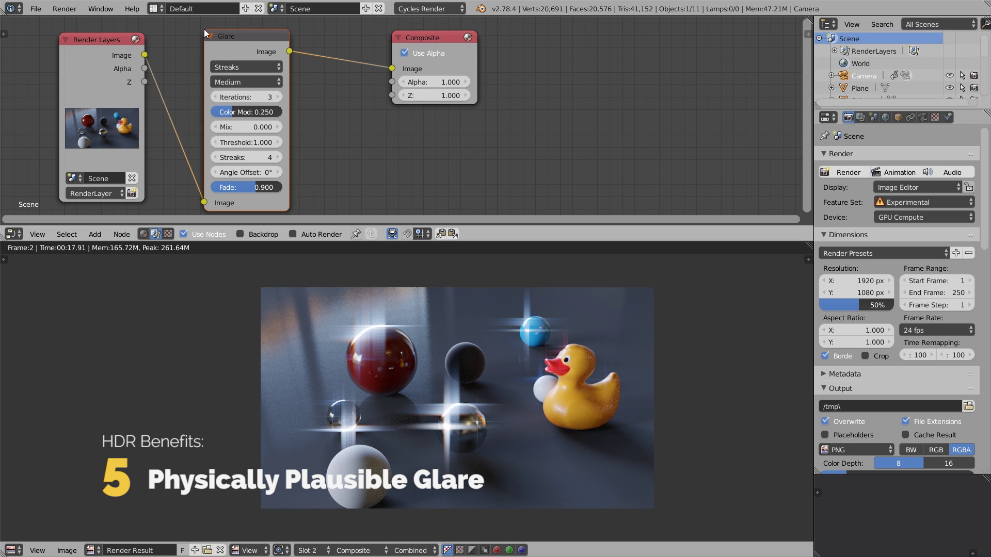
pyautogui.hotkey('alt', 'd')
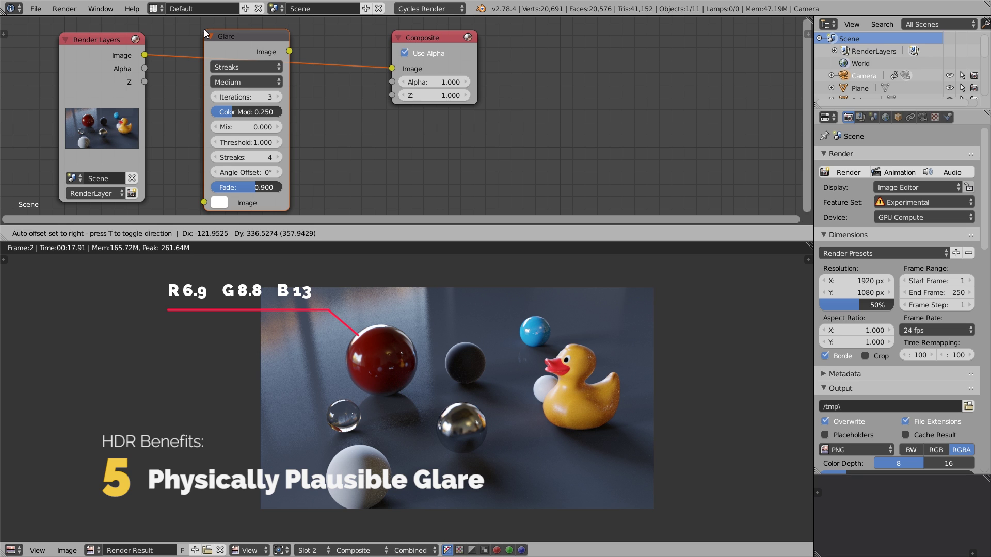
# Reconnect the Glare node into the link and sample the red sphere highlight's pixel values.
pyautogui.click(204, 29)
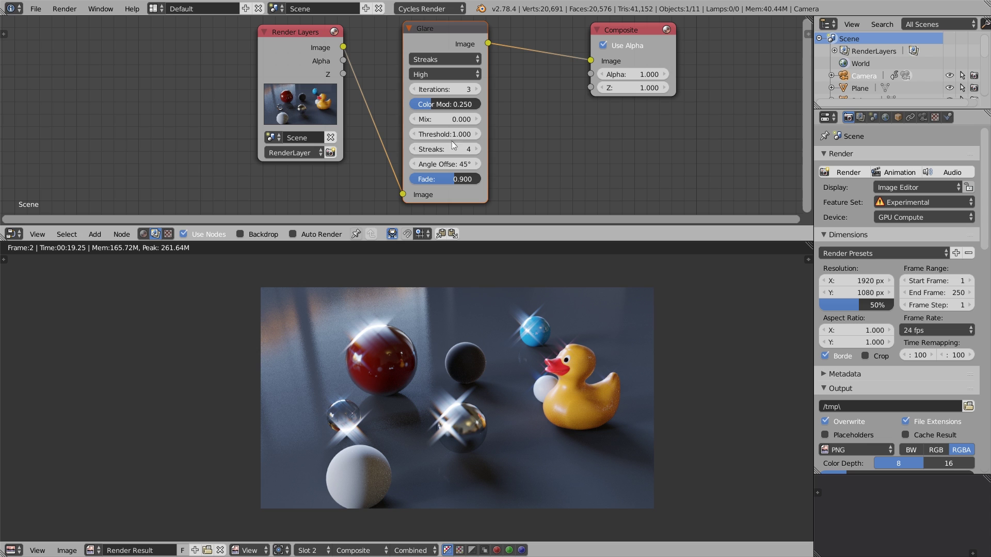
pyautogui.click(367, 329)
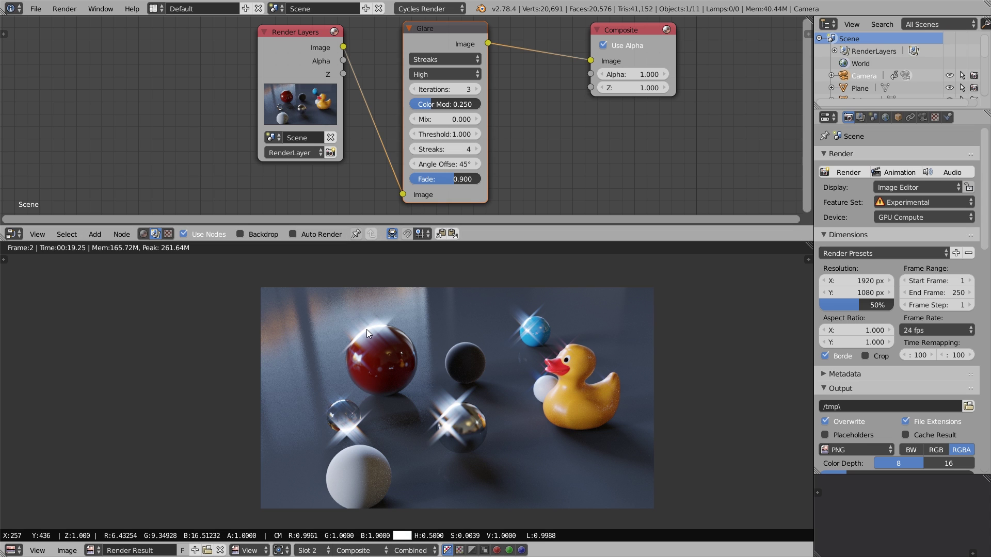
pyautogui.moveTo(366, 329); pyautogui.dragTo(365, 330)
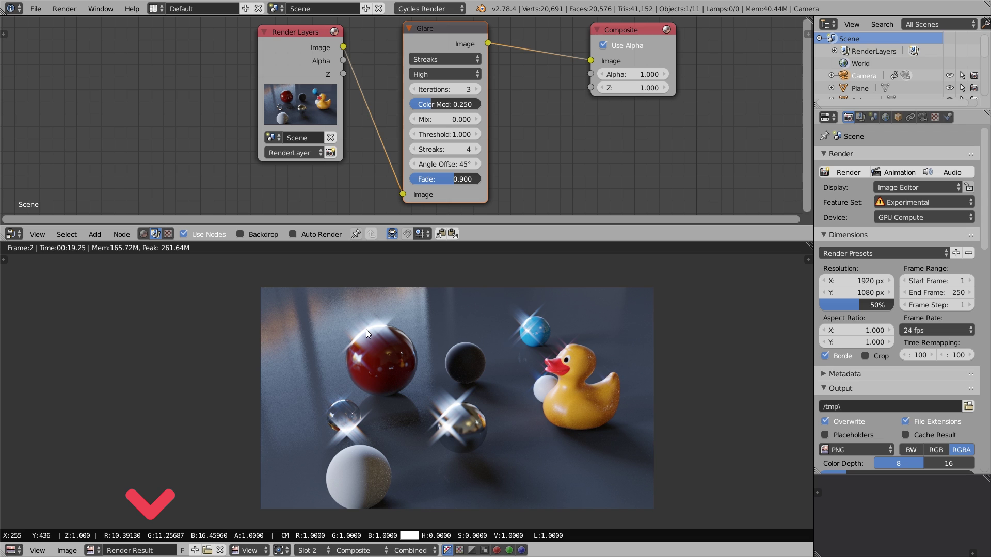
pyautogui.moveTo(366, 329); pyautogui.dragTo(366, 329)
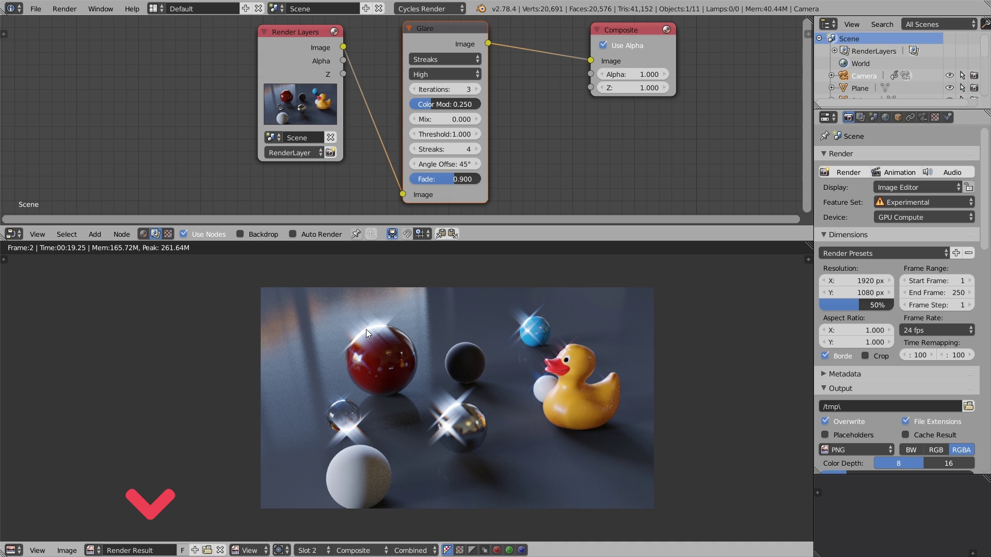
# Set the Glare Threshold to 3, then 8, checking the red highlight's pixel values.
pyautogui.click(438, 135)
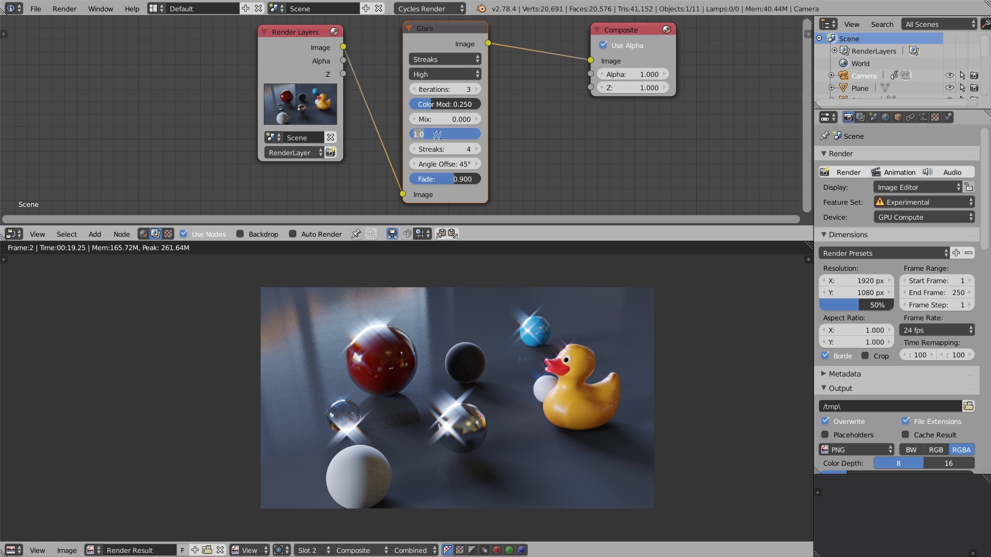
pyautogui.write('3')
pyautogui.press('Return')
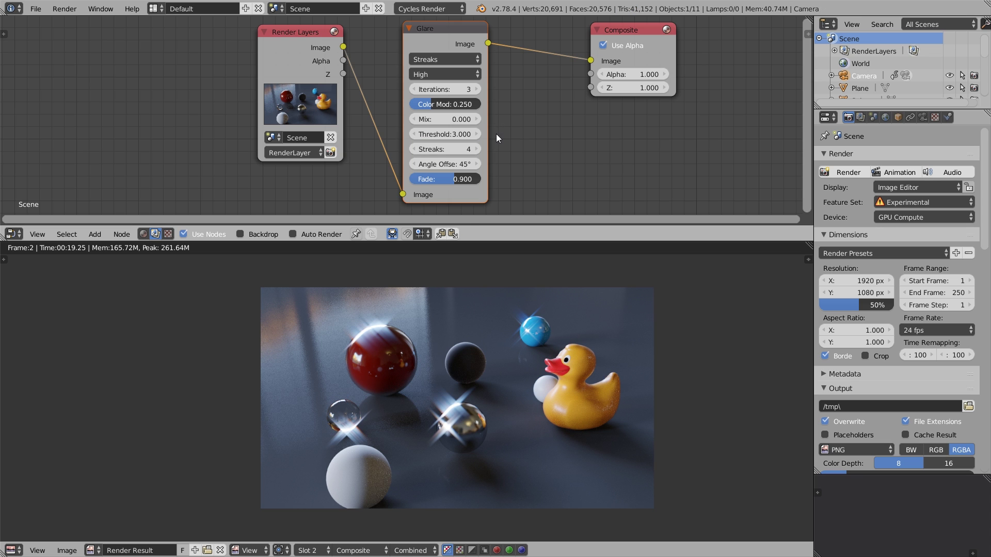
pyautogui.click(474, 135)
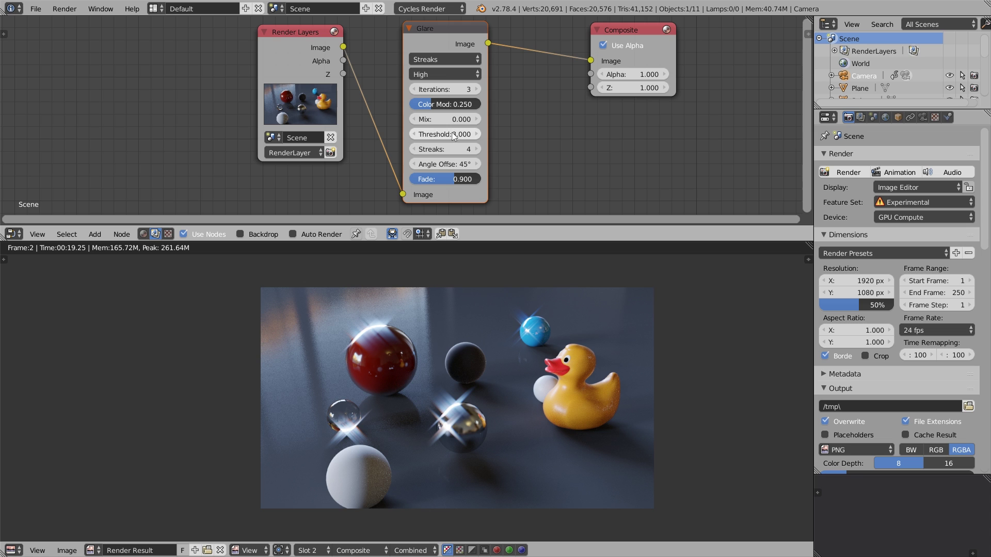
pyautogui.write('8')
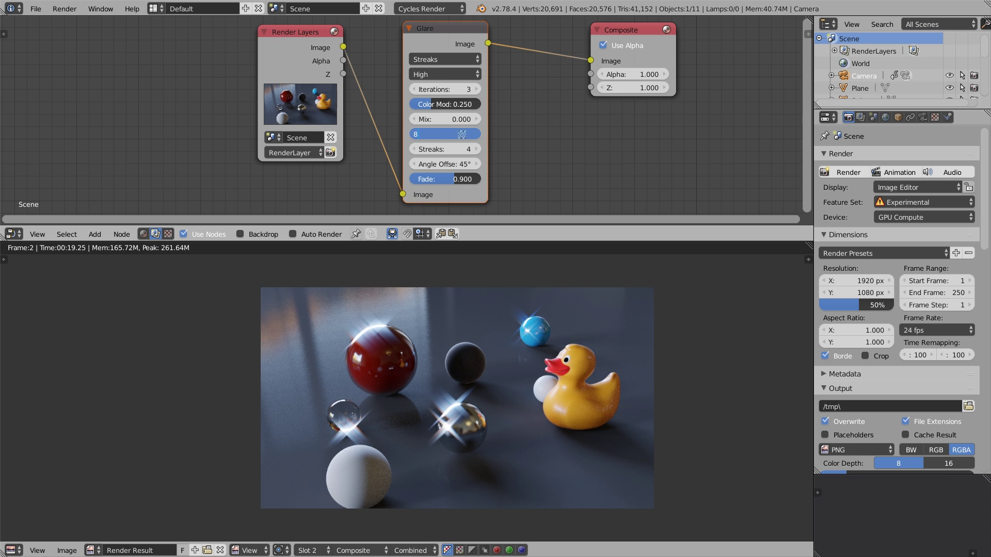
pyautogui.press('Return')
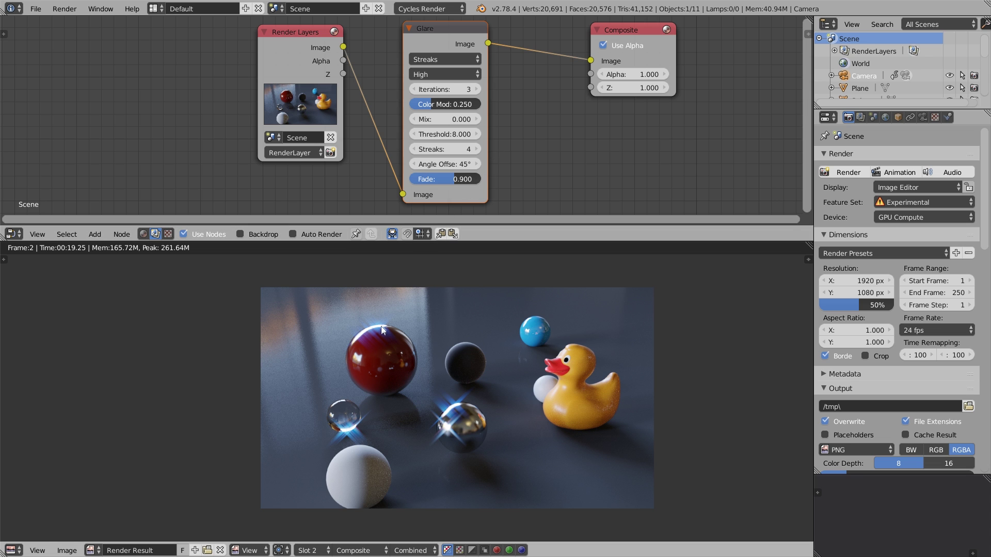
pyautogui.moveTo(375, 328); pyautogui.dragTo(372, 329)
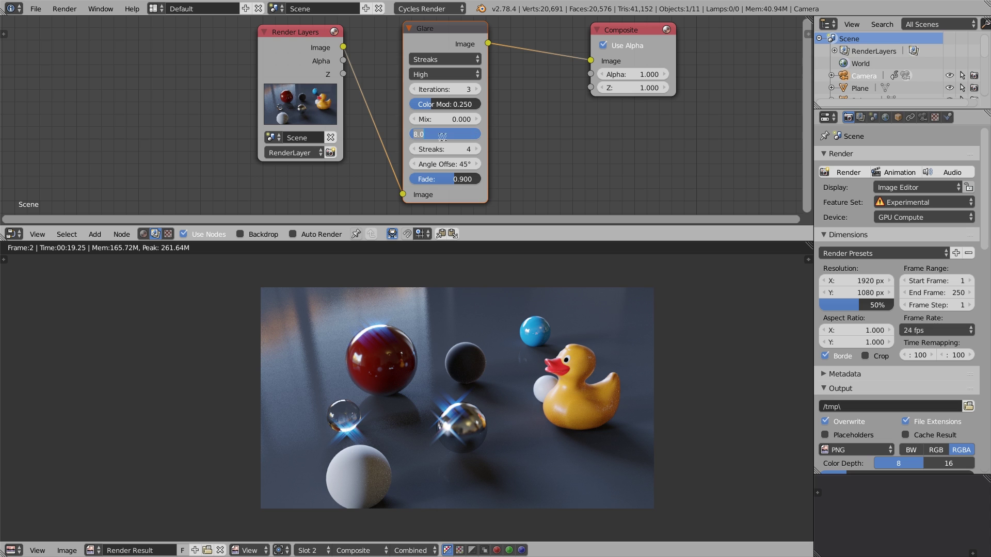
# Raise the Glare Threshold to 13 and sample the metal sphere's highlight.
pyautogui.click(459, 132)
pyautogui.write('13')
pyautogui.press('Return')
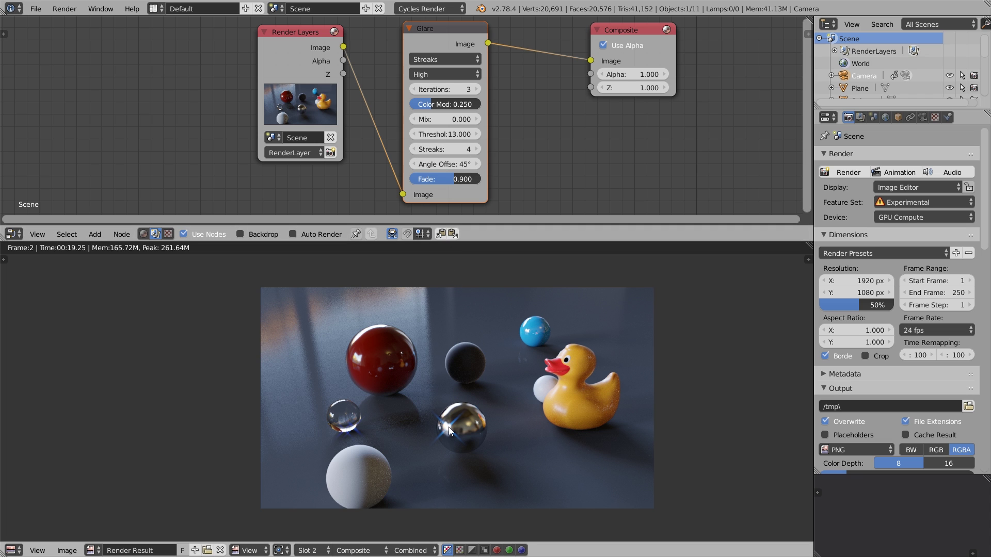
pyautogui.moveTo(448, 426); pyautogui.dragTo(449, 427)
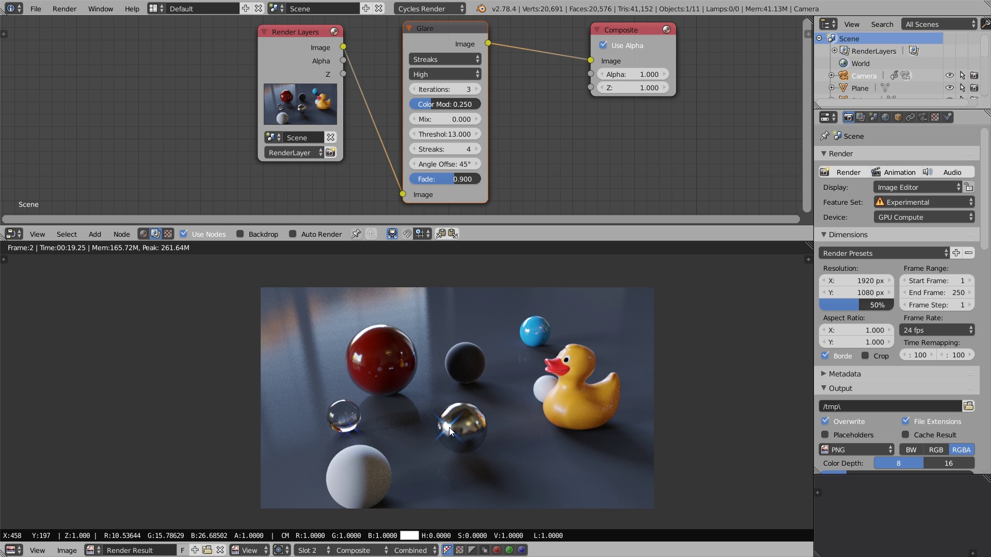
pyautogui.moveTo(449, 428); pyautogui.dragTo(449, 427)
# Reset the Threshold to default, set Angle Offset 45° and Quality High.
pyautogui.press('BackSpace')
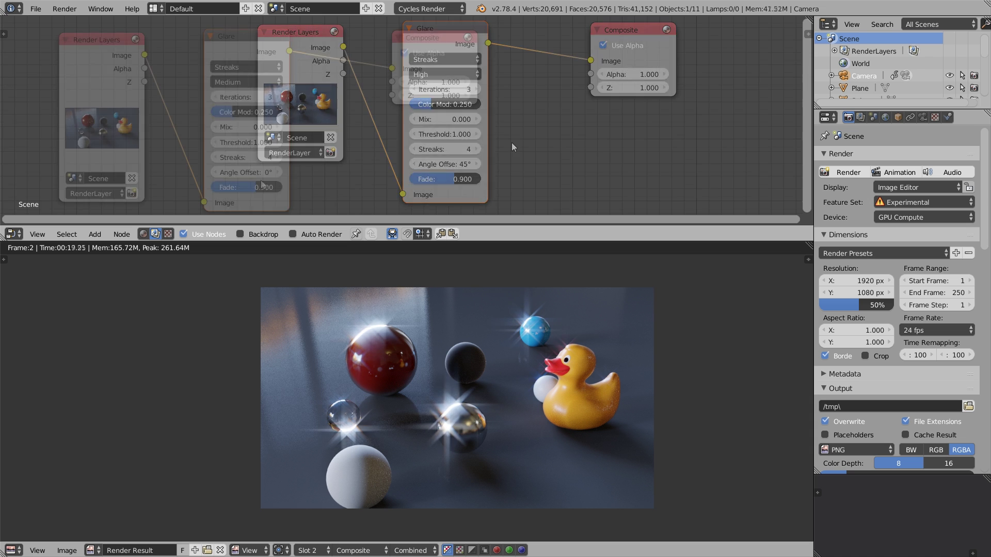
pyautogui.write('45')
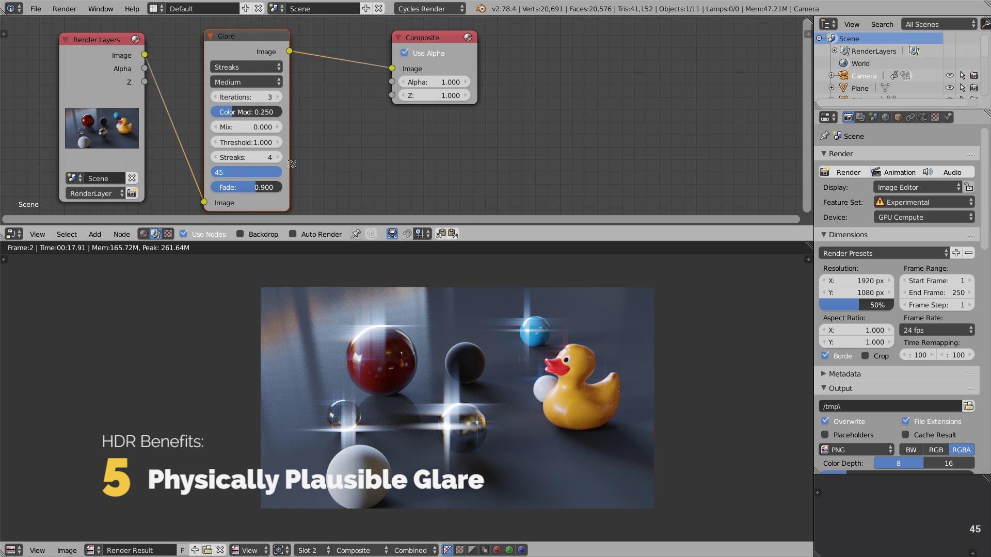
pyautogui.press('Return')
pyautogui.click(247, 82)
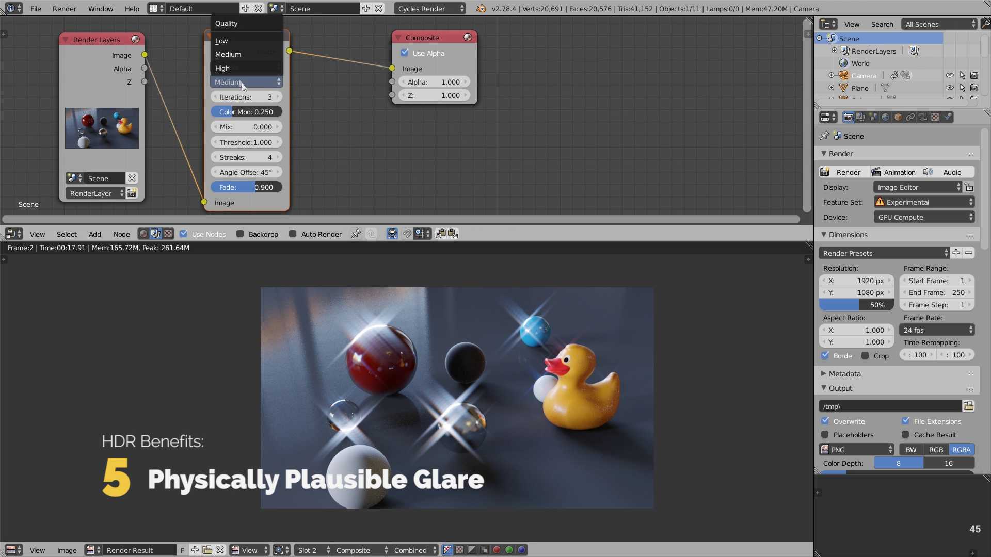
pyautogui.click(240, 69)
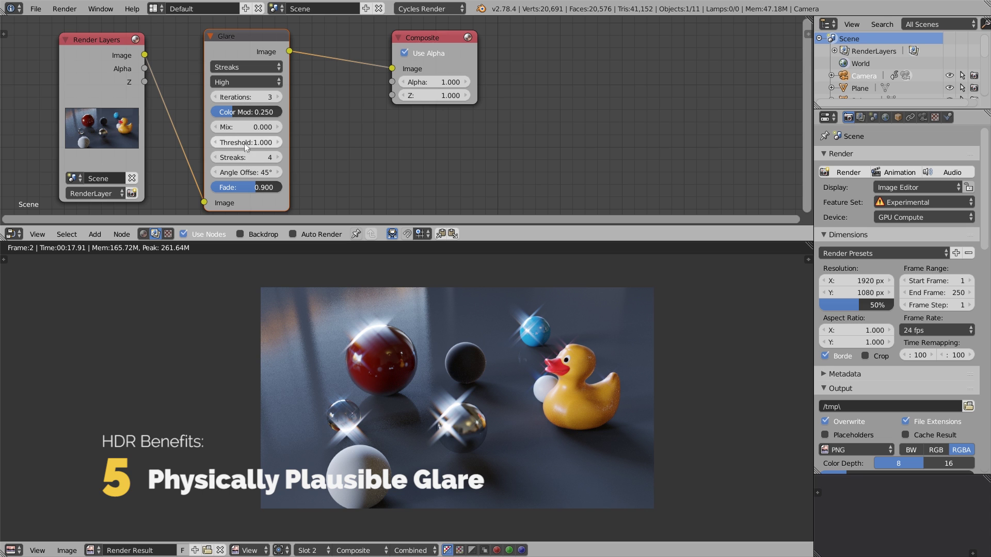
# Change the Glare node's glare type to Fog Glow.
pyautogui.click(225, 67)
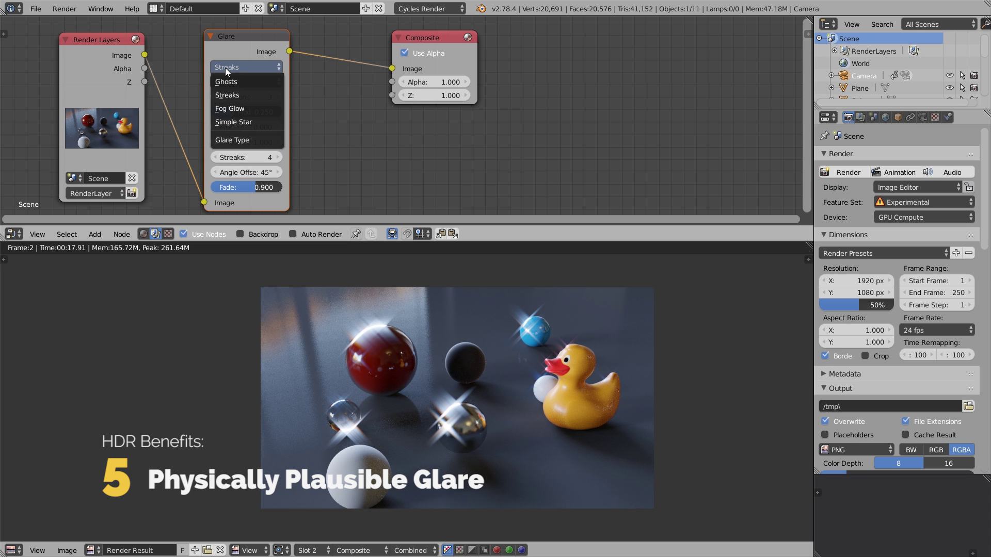
pyautogui.click(253, 106)
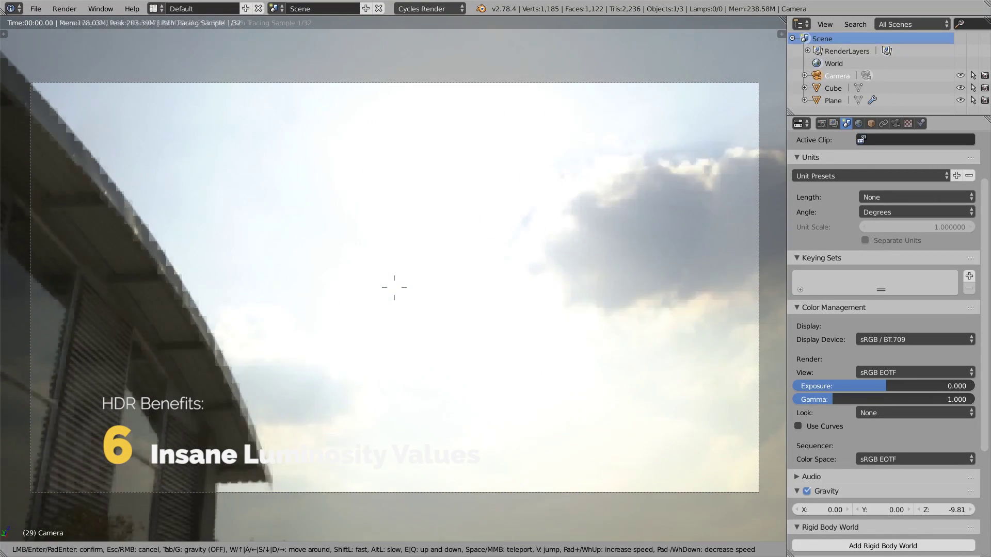
# Set the colour management view to Filmic Log Encoding Base with the Base Contrast look.
pyautogui.click(414, 326)
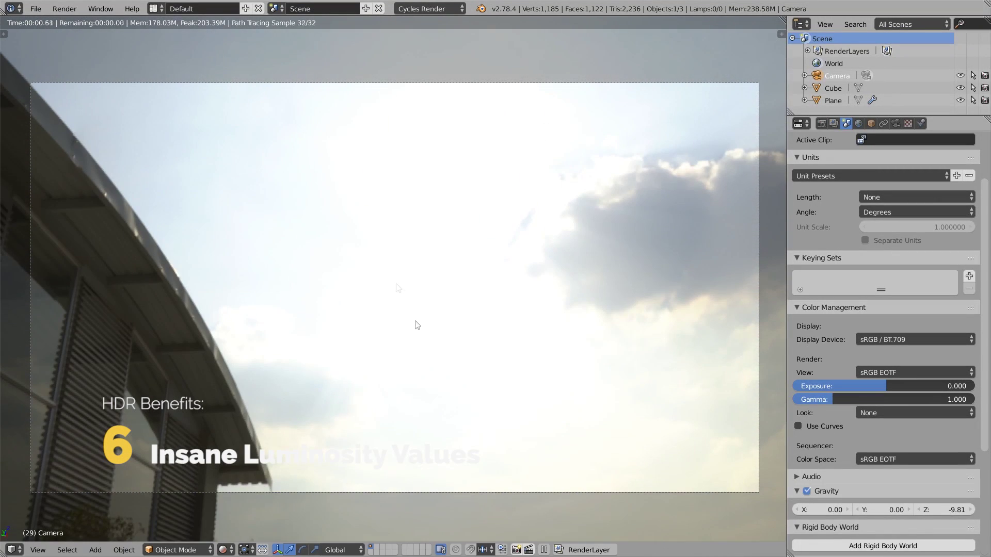
pyautogui.click(880, 372)
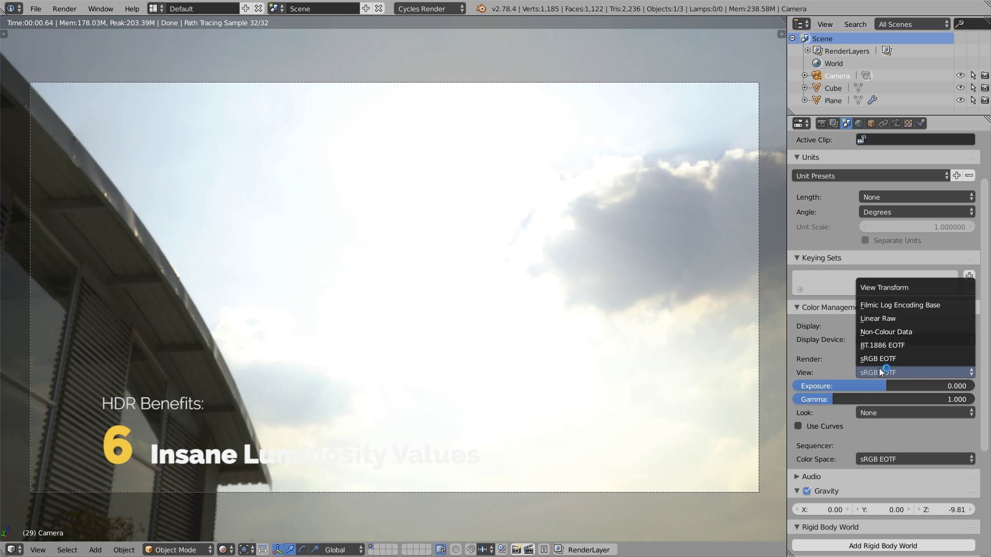
pyautogui.click(915, 306)
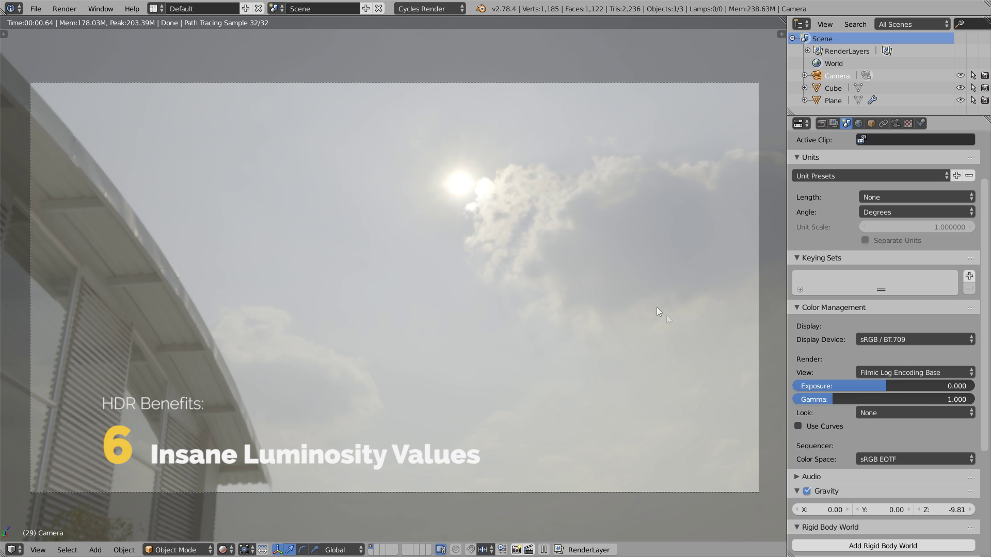
pyautogui.click(860, 413)
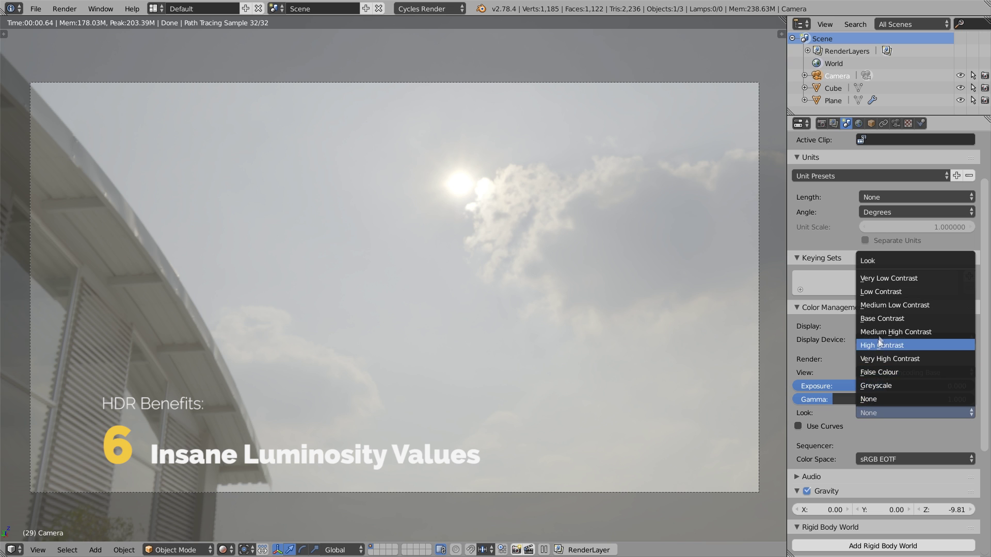
pyautogui.click(906, 319)
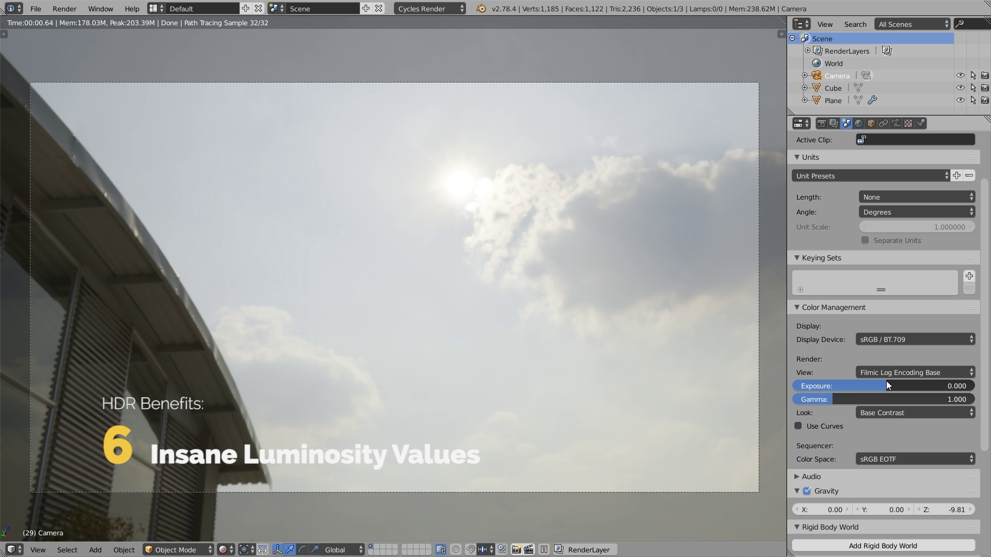
# Lower the Color Management exposure to -10.000 and zoom in on the sun.
pyautogui.moveTo(885, 386); pyautogui.dragTo(844, 390)
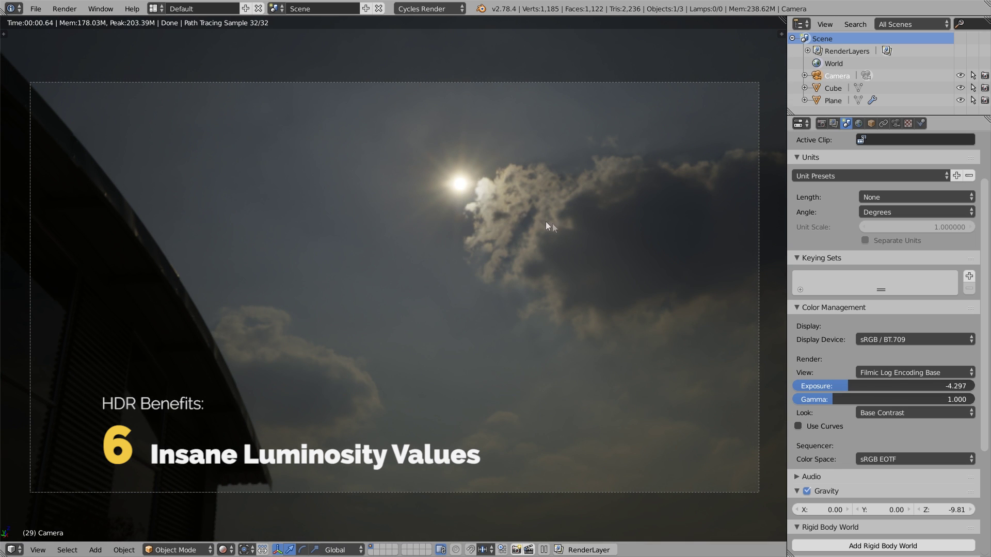
pyautogui.moveTo(849, 388); pyautogui.dragTo(784, 392)
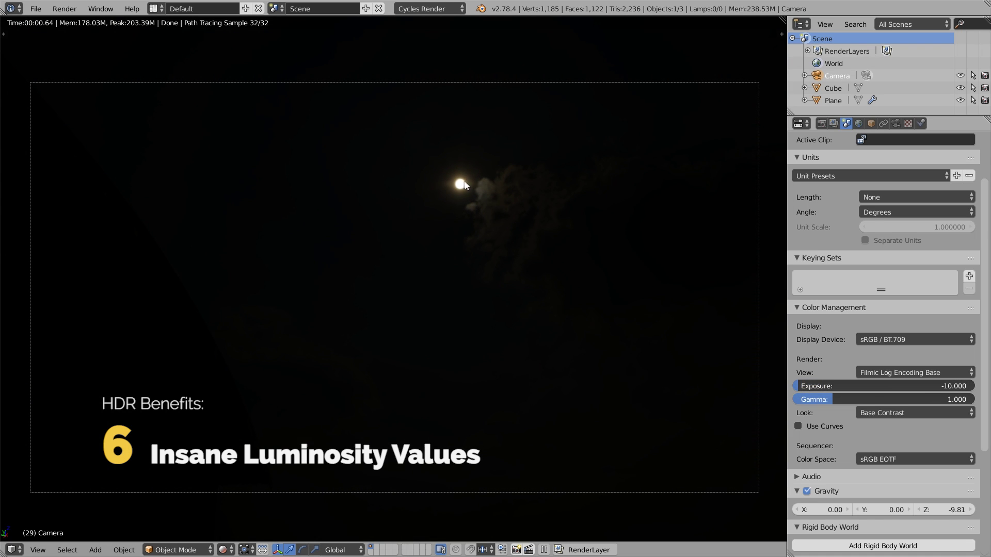
pyautogui.keyDown('ctrl'); pyautogui.moveTo(461, 178); pyautogui.dragTo(565, 52, button='middle'); pyautogui.keyUp('ctrl')
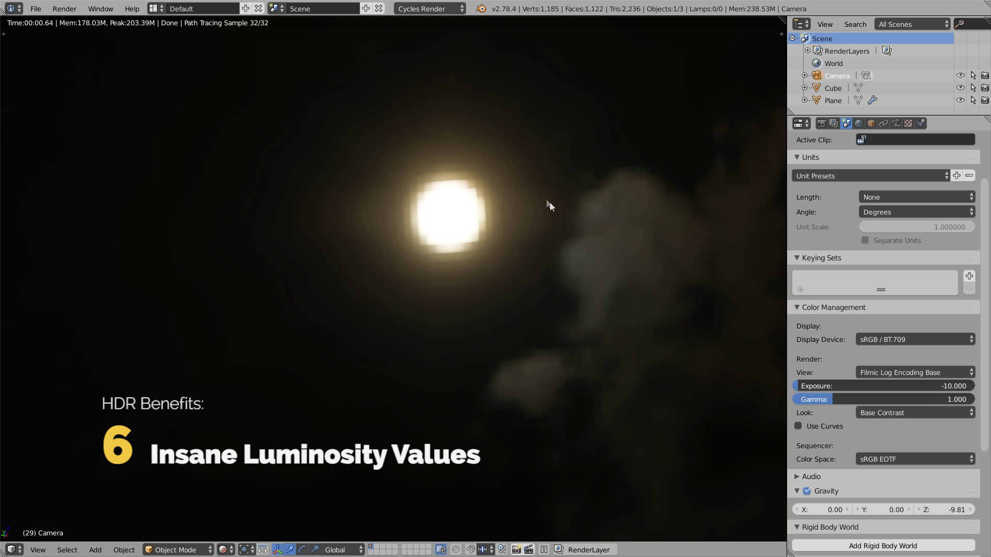
# Render the frame, sample the sky's pixel brightness values, then raise exposure to -2.093.
pyautogui.click(579, 257)
pyautogui.press('F12')
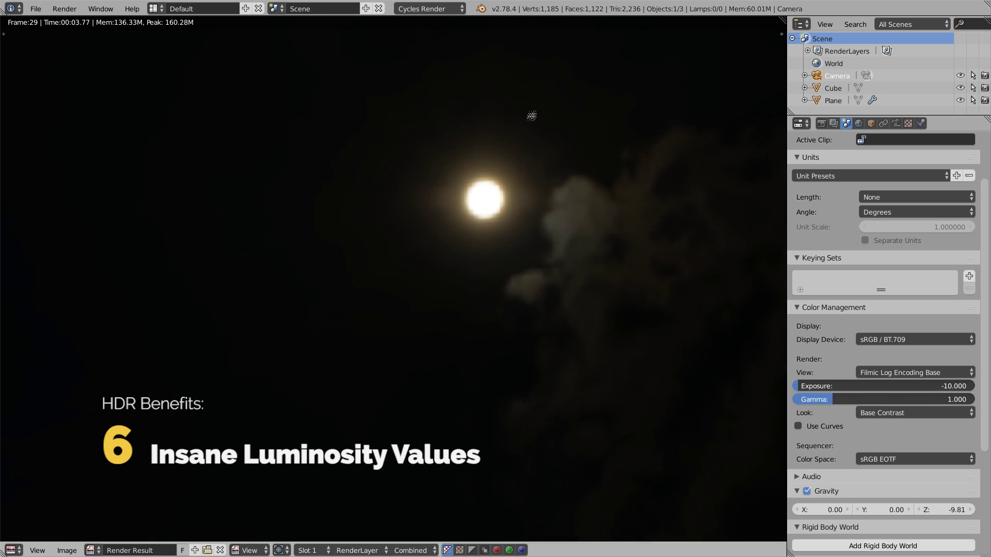
pyautogui.click(563, 207)
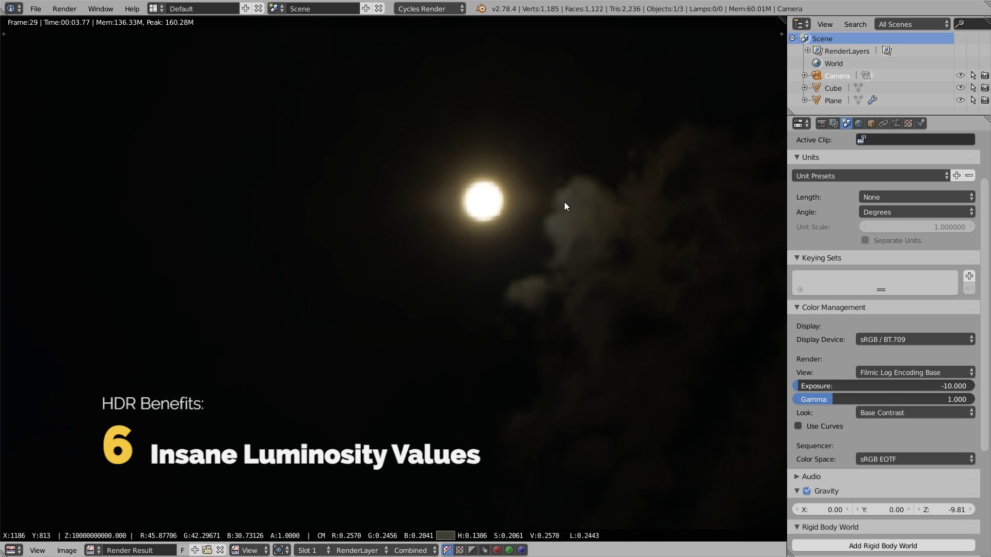
pyautogui.moveTo(564, 203); pyautogui.dragTo(487, 205)
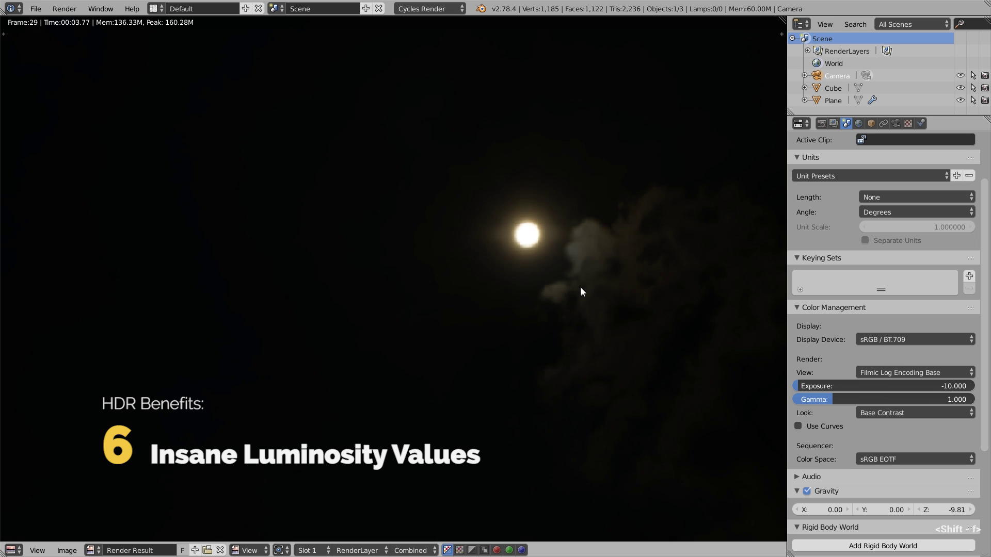
pyautogui.press('Escape')
pyautogui.moveTo(811, 388); pyautogui.dragTo(884, 387)
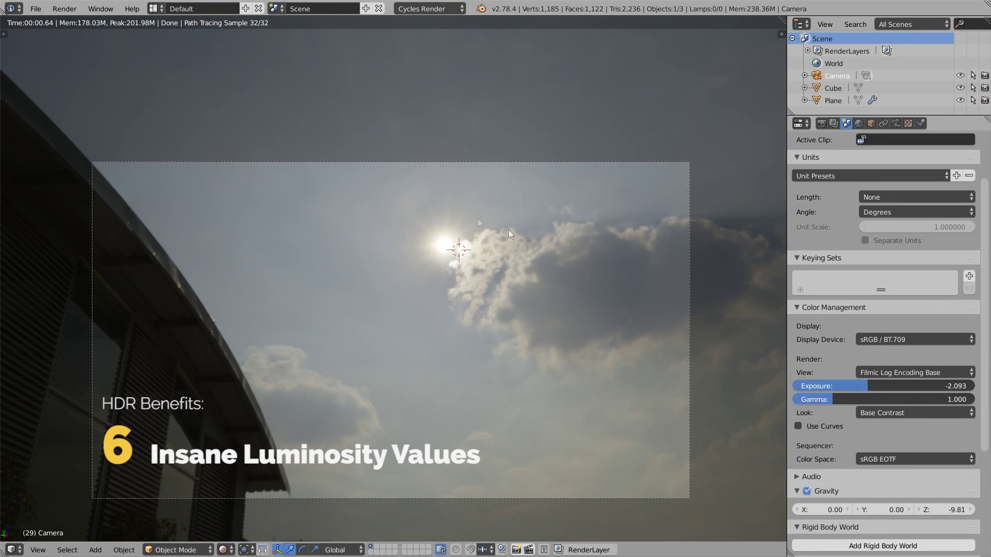
# Use walk navigation to aim the camera down at the cube on the rooftop.
pyautogui.hotkey('shift', 'f')
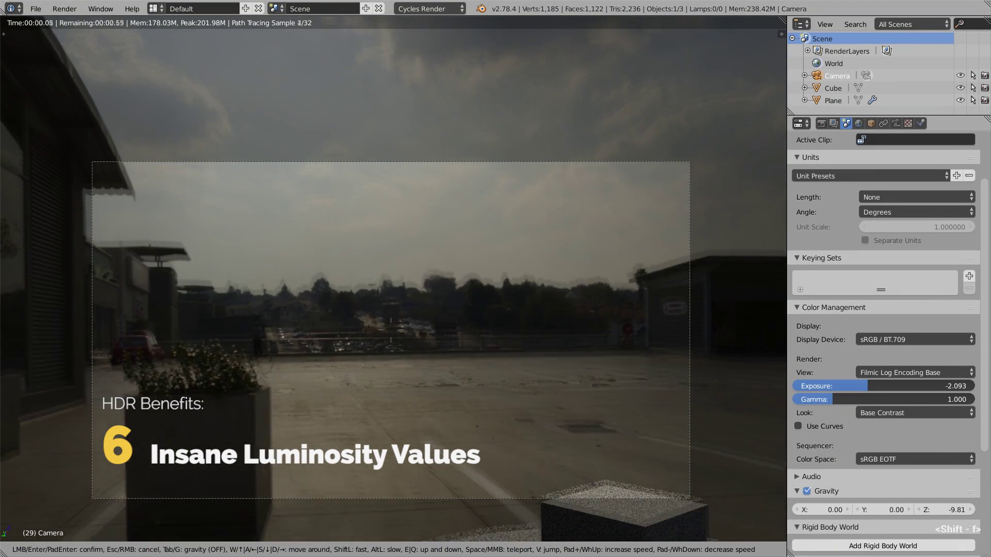
pyautogui.moveTo(393, 278)
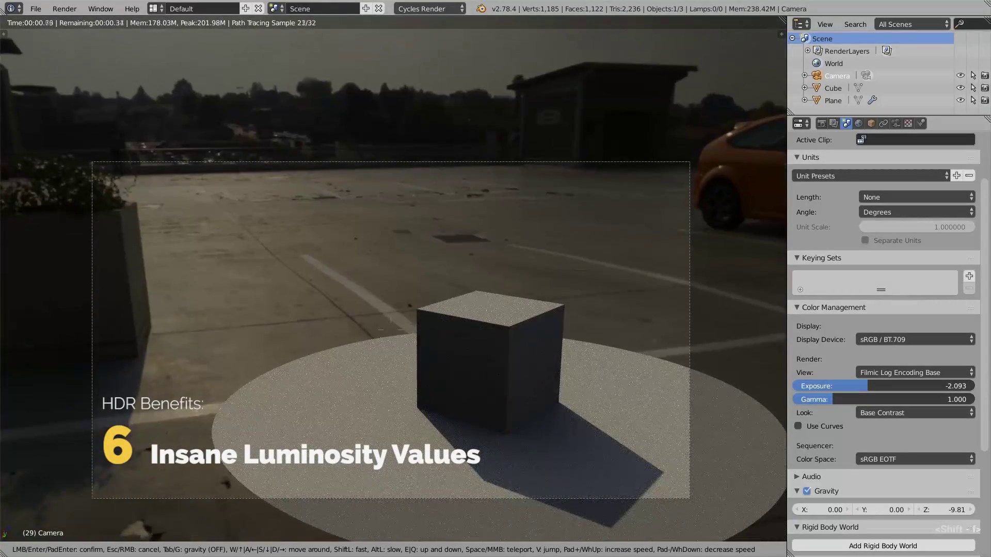
pyautogui.moveTo(391, 325)
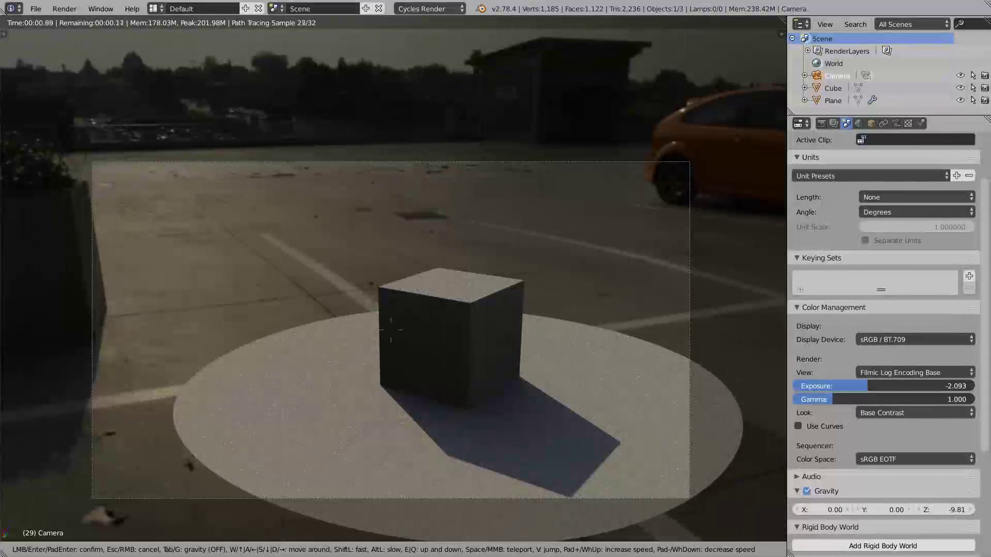
pyautogui.click(390, 329)
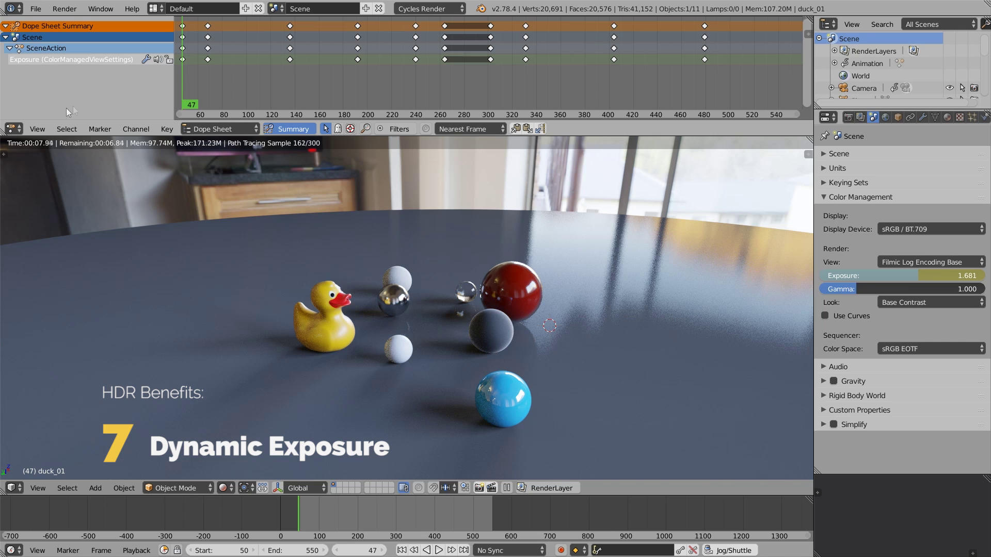
# With the Dope Sheet shown, play to frame 93 and keyframe exposure at 1.753.
pyautogui.click(13, 129)
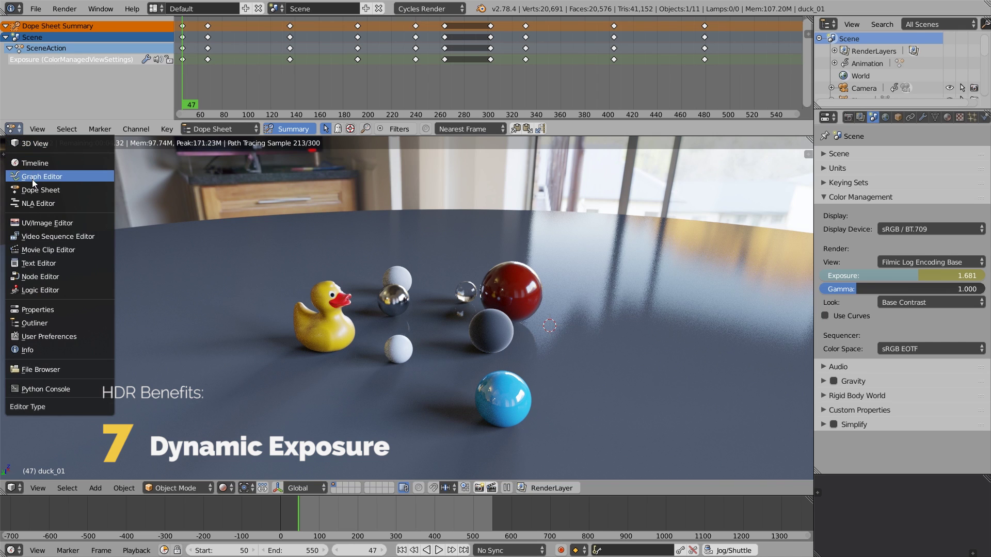
pyautogui.click(49, 190)
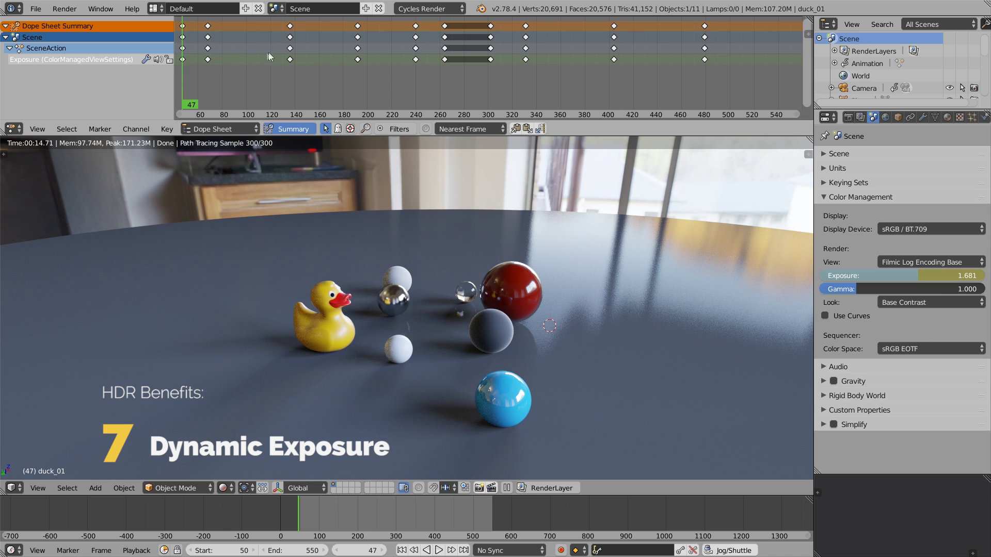
pyautogui.hotkey('alt', 'a')
pyautogui.hotkey('alt', 'a')
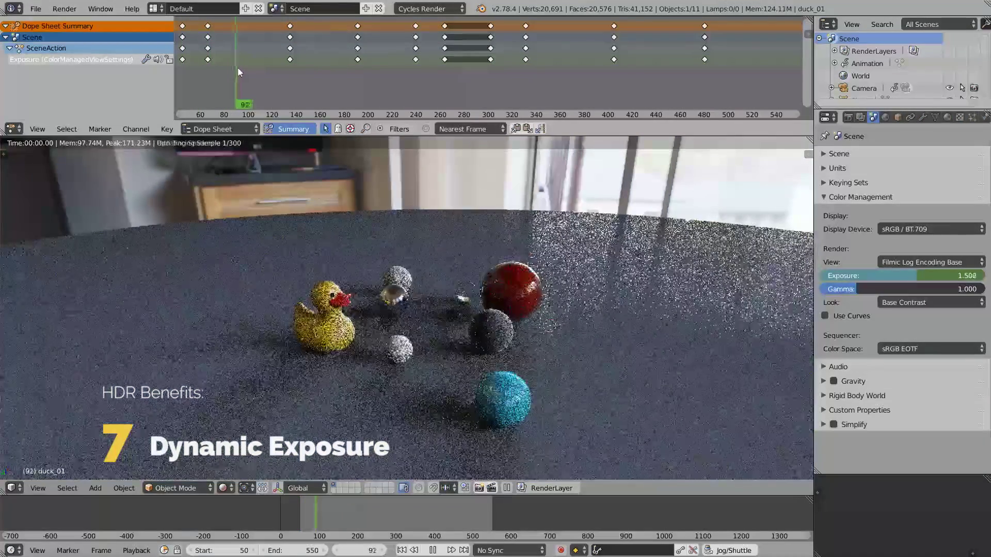
pyautogui.moveTo(913, 277); pyautogui.dragTo(919, 276)
pyautogui.rightClick(919, 276)
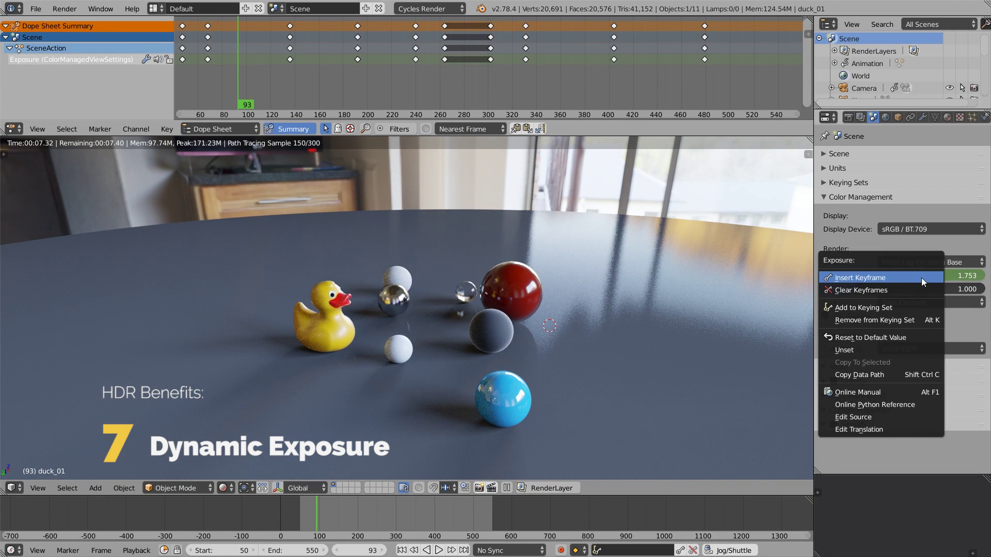
pyautogui.click(922, 281)
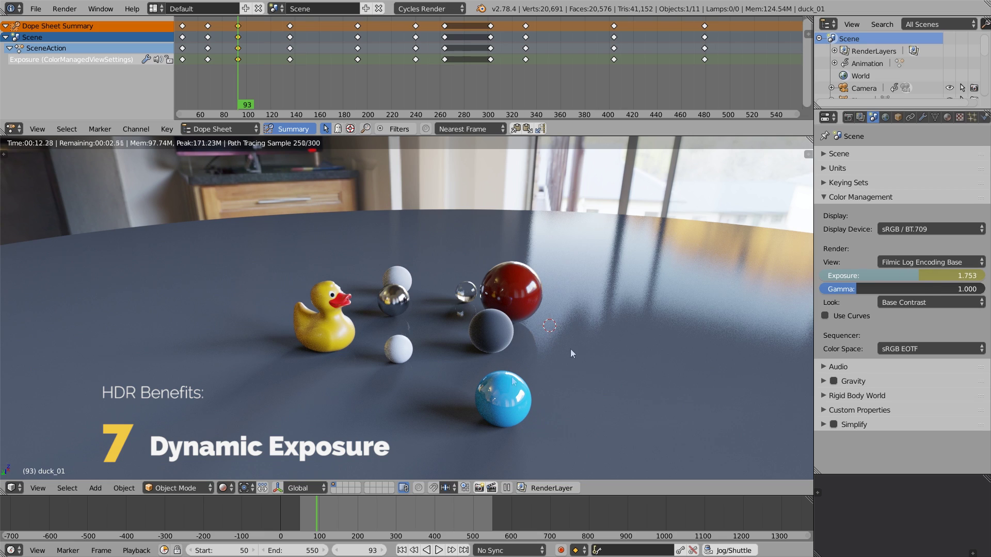
# Look through the scene camera and play the animation, stopping at frame 192.
pyautogui.press('KP_0')
pyautogui.hotkey('alt', 'a')
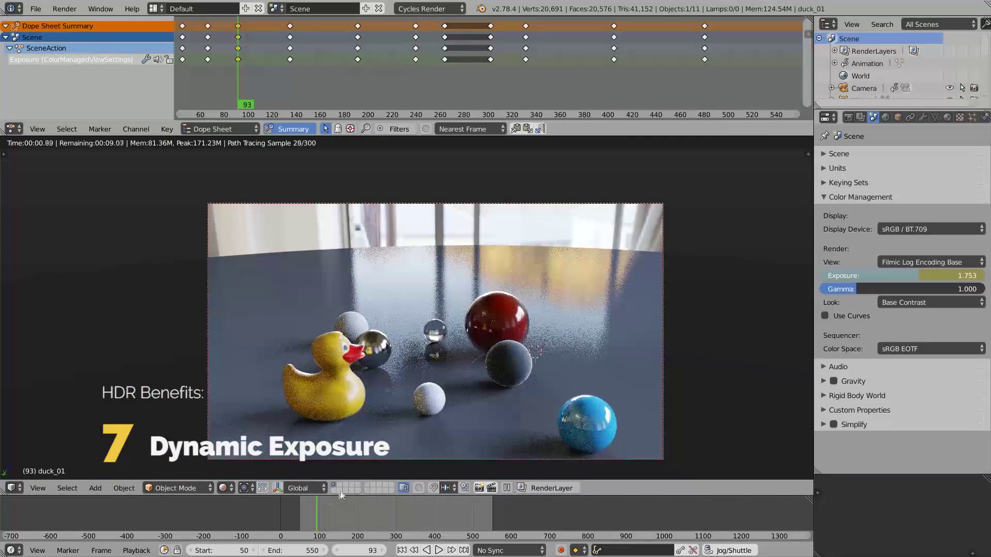
pyautogui.moveTo(327, 512); pyautogui.dragTo(354, 513)
pyautogui.hotkey('alt', 'a')
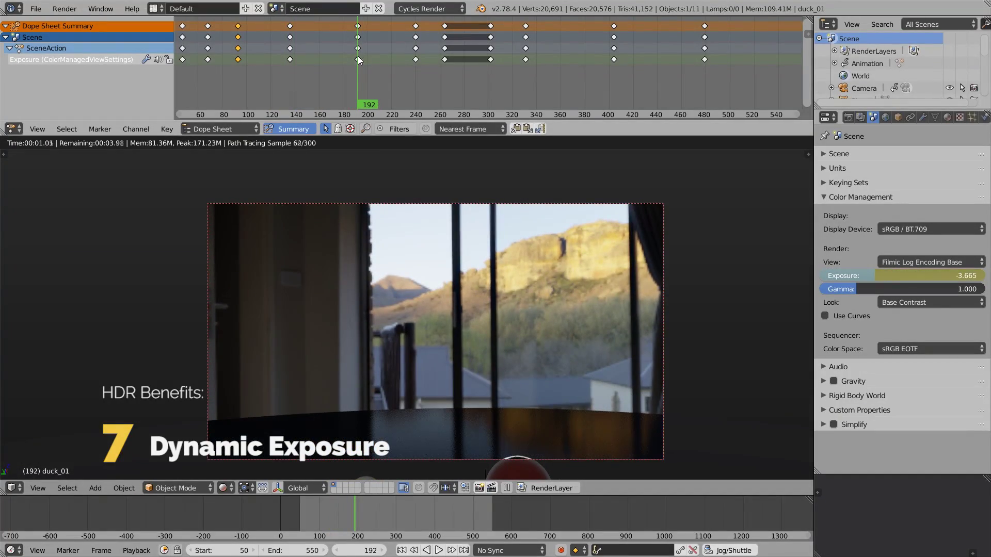
# Darken exposure to -3.984 at frame 192, then play ahead to frame 406.
pyautogui.hotkey('alt', 'a')
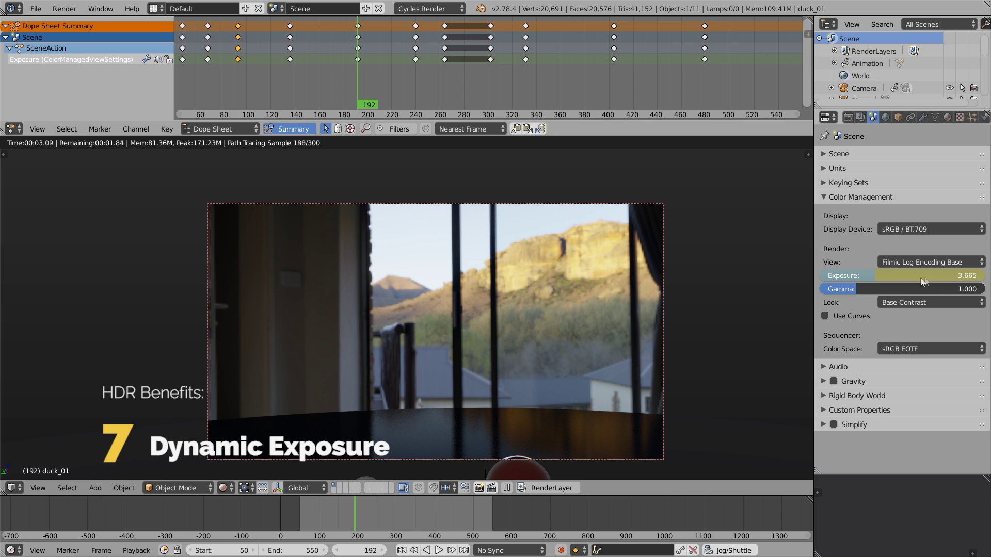
pyautogui.moveTo(959, 277); pyautogui.dragTo(952, 274)
pyautogui.hotkey('alt', 'a')
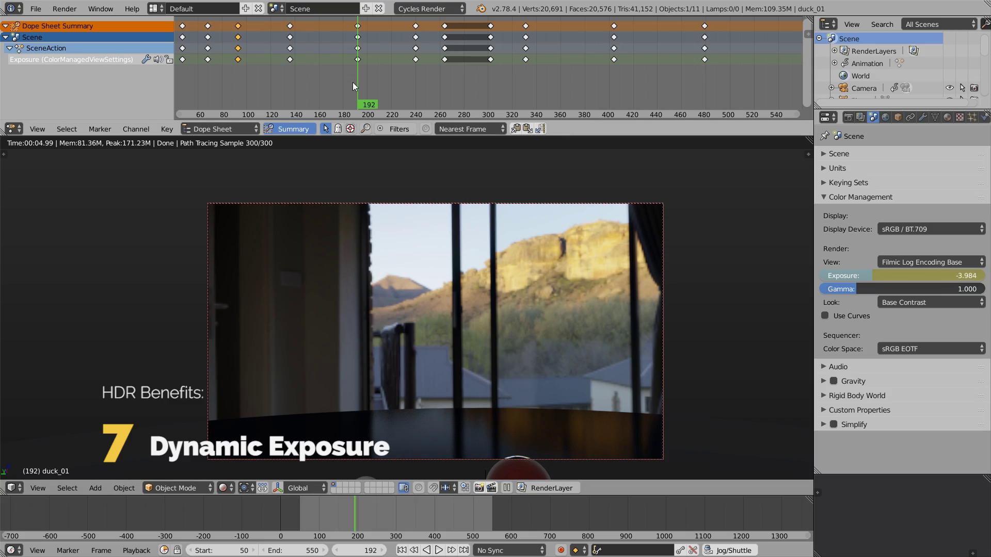
pyautogui.moveTo(406, 86); pyautogui.dragTo(616, 85)
pyautogui.hotkey('alt', 'a')
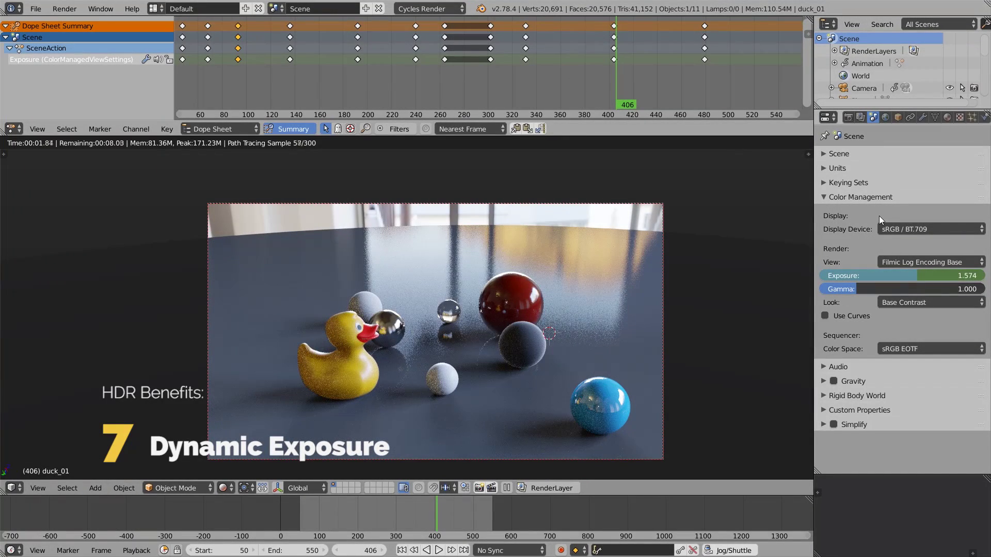